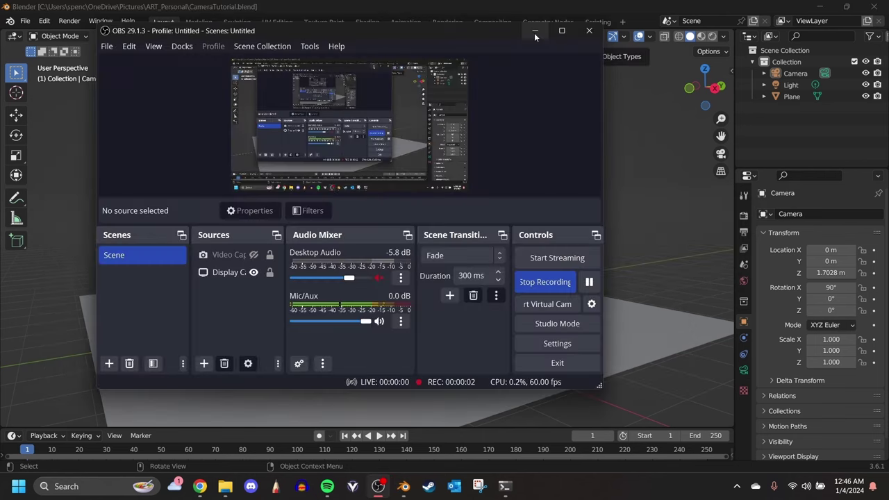
- Set the output Resolution Y to 1440 px in Output Properties
{"action": "left_click", "coordinate": [534, 33]}
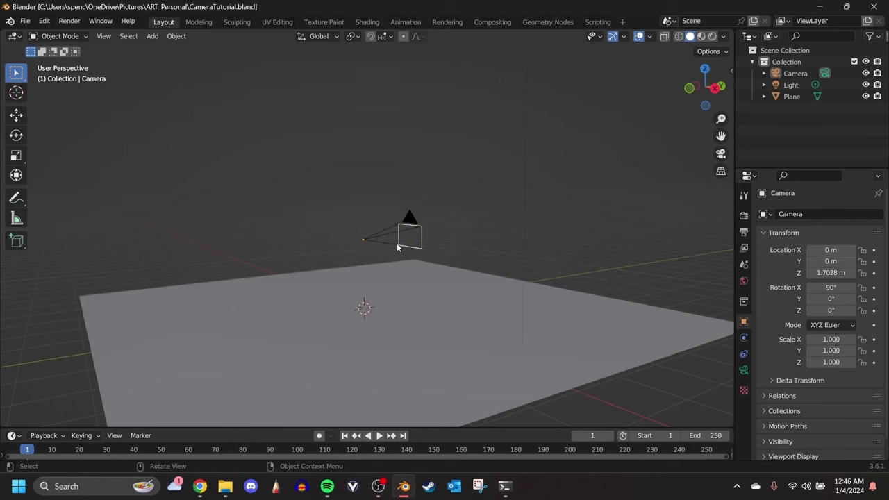
{"action": "left_click", "coordinate": [398, 248]}
{"action": "left_click", "coordinate": [744, 370]}
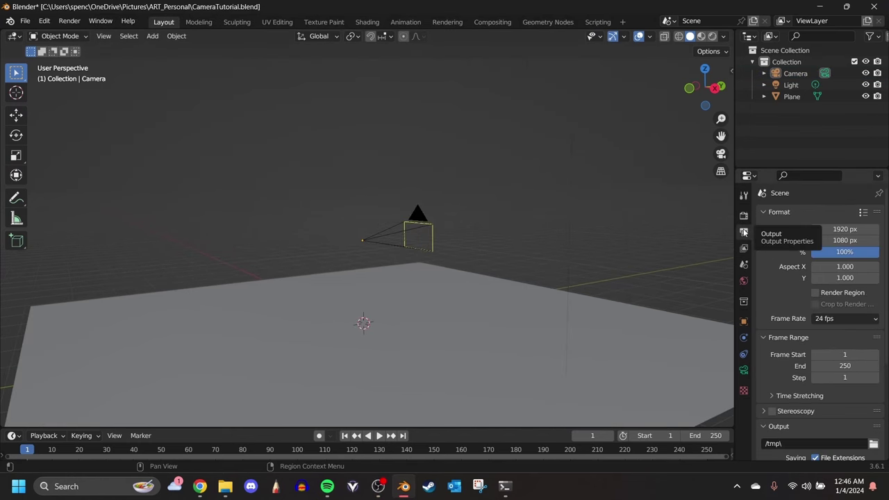
{"action": "left_click", "coordinate": [832, 239]}
{"action": "type", "text": "1440"}
{"action": "key", "text": "Return"}
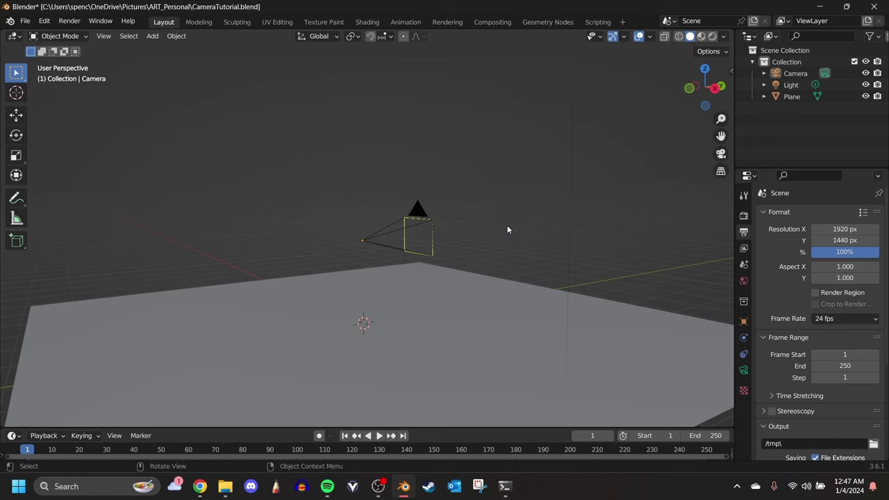
- Check the camera framing, then drag the timeline border up to enlarge it
{"action": "key", "text": "KP_0"}
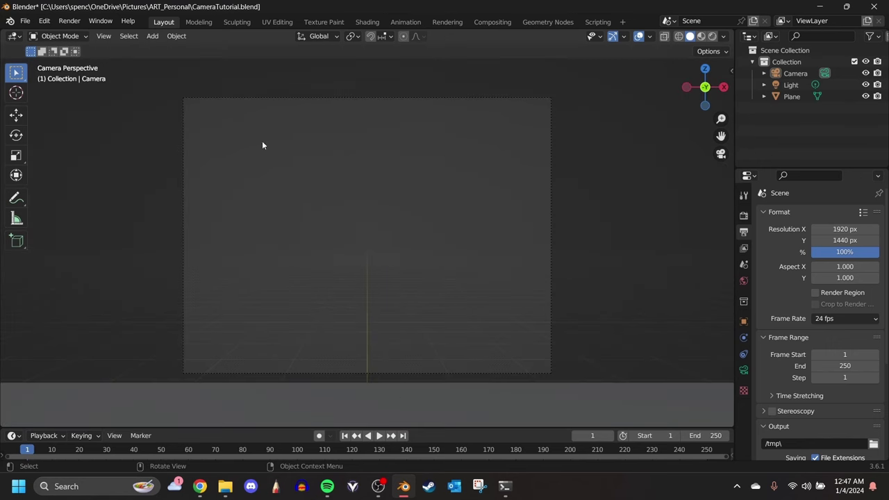
{"action": "middle_click_drag", "start_coordinate": [404, 264], "coordinate": [489, 212]}
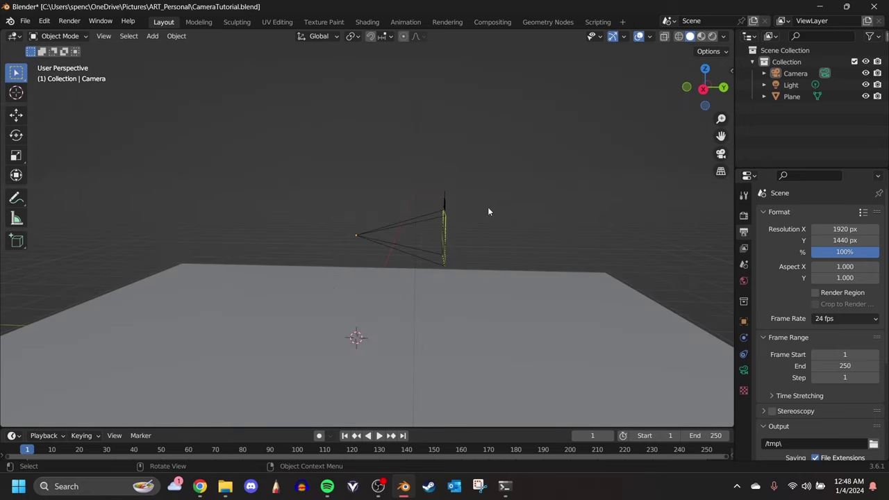
{"action": "left_click", "coordinate": [253, 424]}
{"action": "left_click", "coordinate": [278, 228]}
{"action": "middle_click_drag", "start_coordinate": [279, 229], "coordinate": [244, 229]}
{"action": "left_click_drag", "start_coordinate": [243, 428], "coordinate": [262, 254]}
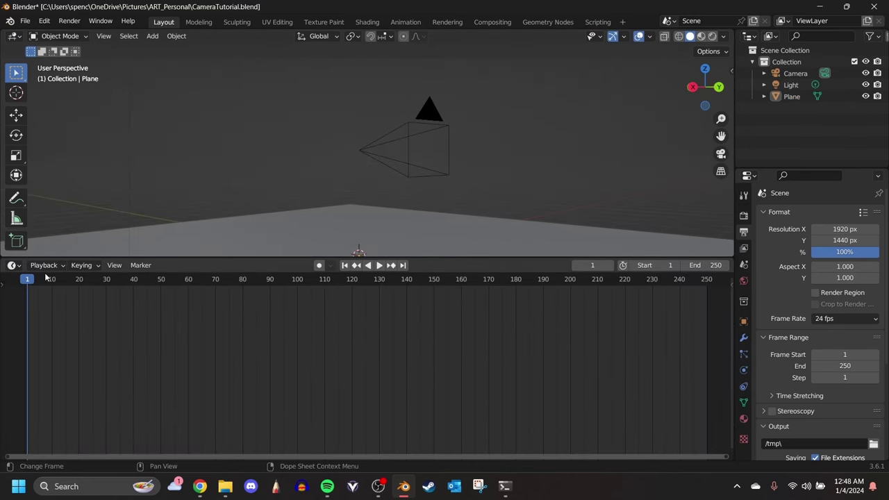
- Turn the timeline into the Graph Editor and keyframe the camera's Location, Rotation & Scale at frame 1
{"action": "left_click", "coordinate": [413, 164]}
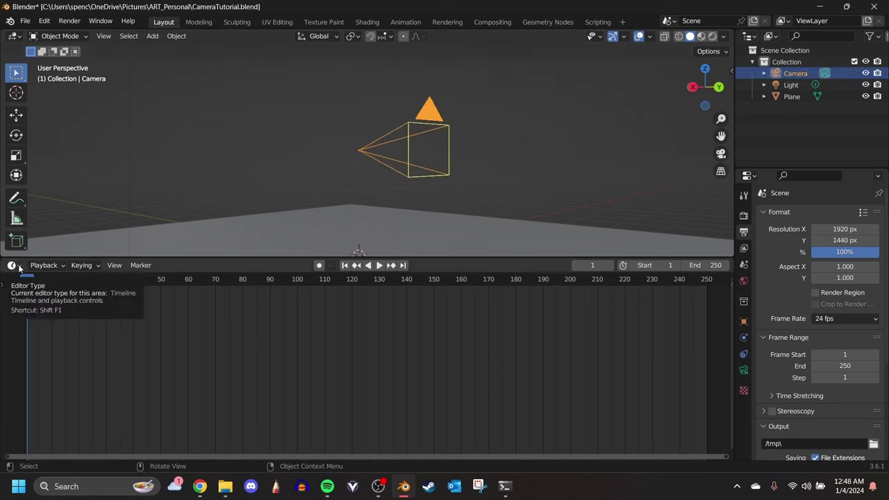
{"action": "left_click", "coordinate": [14, 266]}
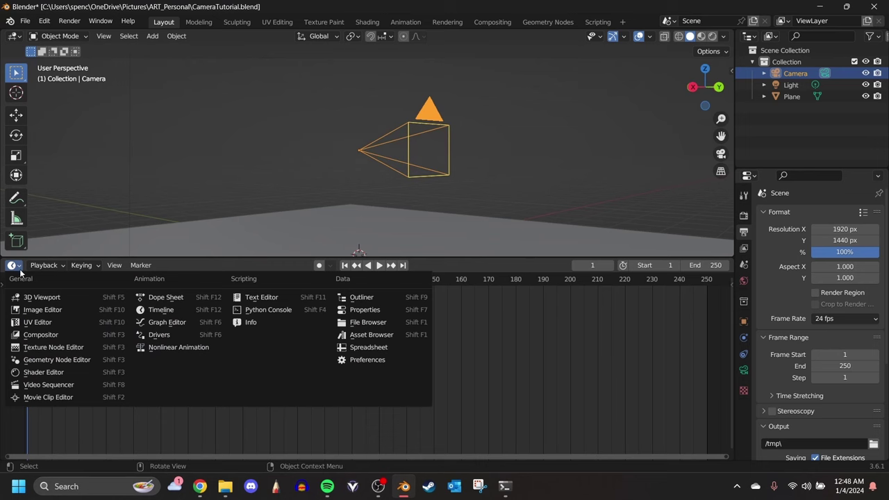
{"action": "left_click", "coordinate": [167, 323]}
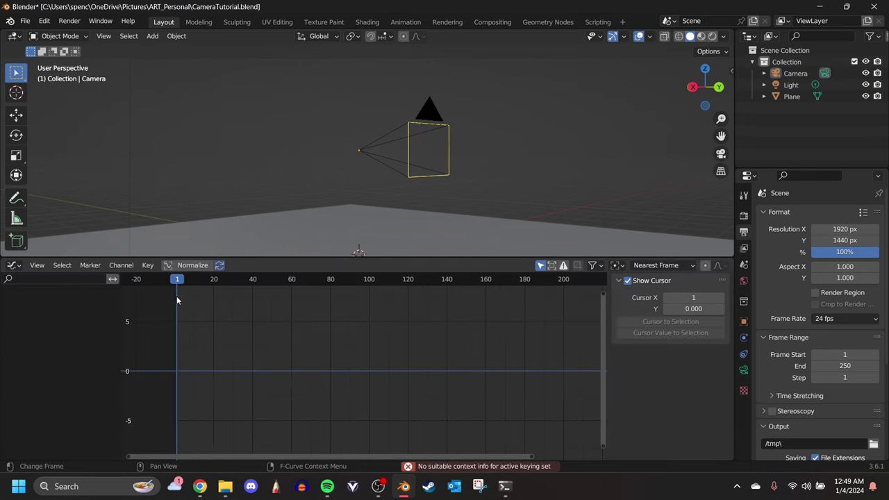
{"action": "left_click", "coordinate": [378, 160]}
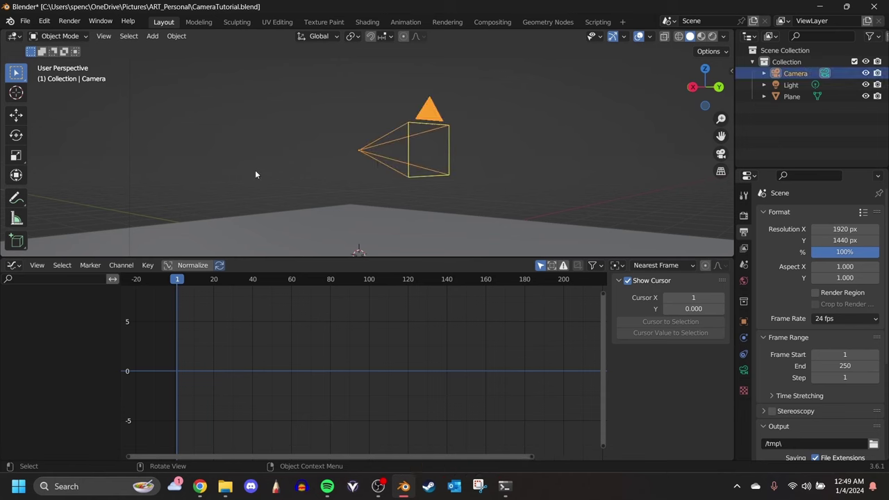
{"action": "key", "text": "i"}
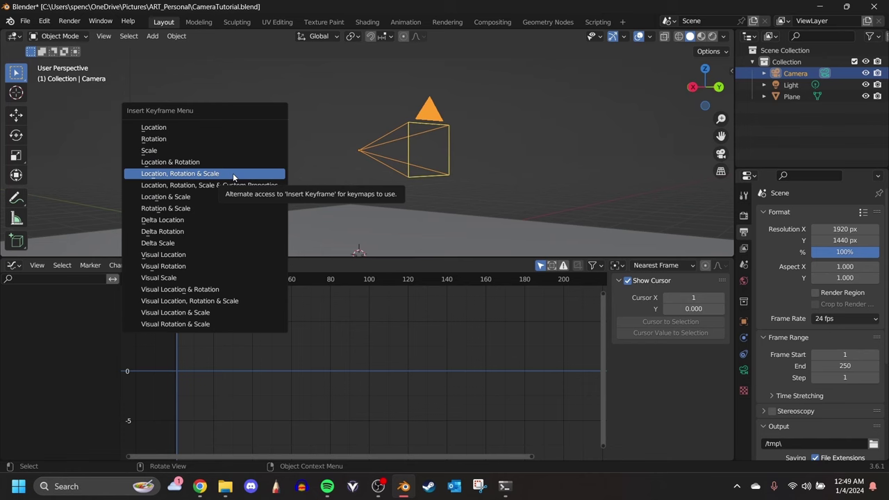
{"action": "left_click", "coordinate": [232, 173]}
- Add a Noise modifier to the camera's X Euler Rotation curve
{"action": "left_click", "coordinate": [11, 313]}
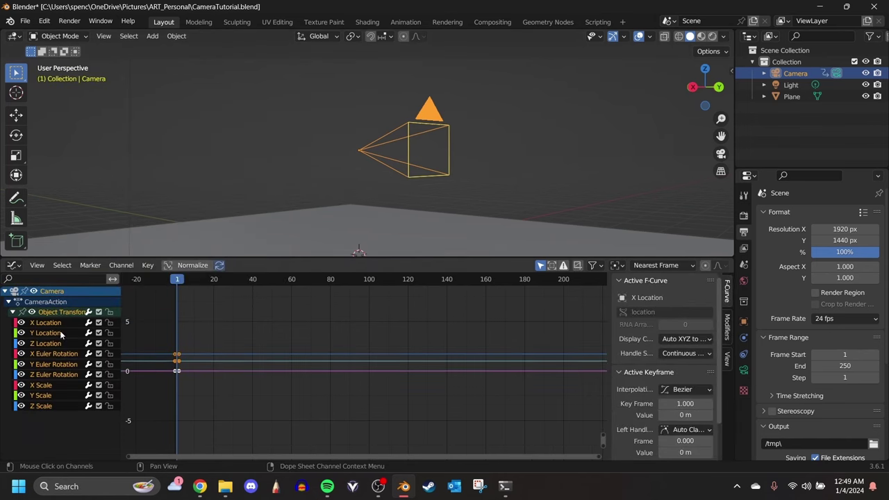
{"action": "left_click", "coordinate": [50, 427]}
{"action": "left_click", "coordinate": [52, 356]}
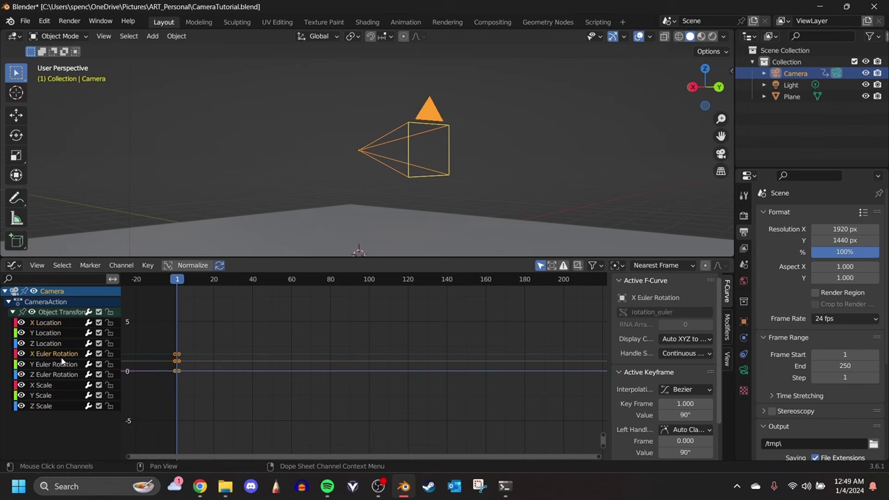
{"action": "left_click", "coordinate": [728, 332]}
{"action": "left_click", "coordinate": [665, 283]}
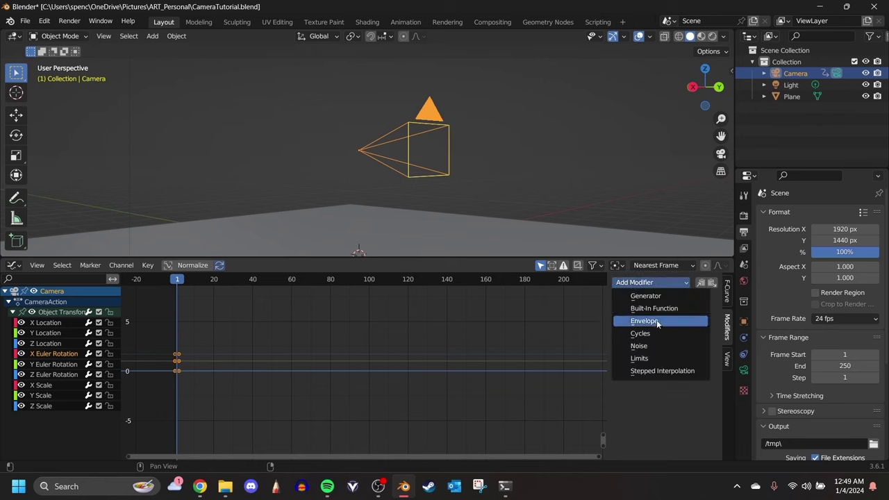
{"action": "left_click", "coordinate": [644, 346]}
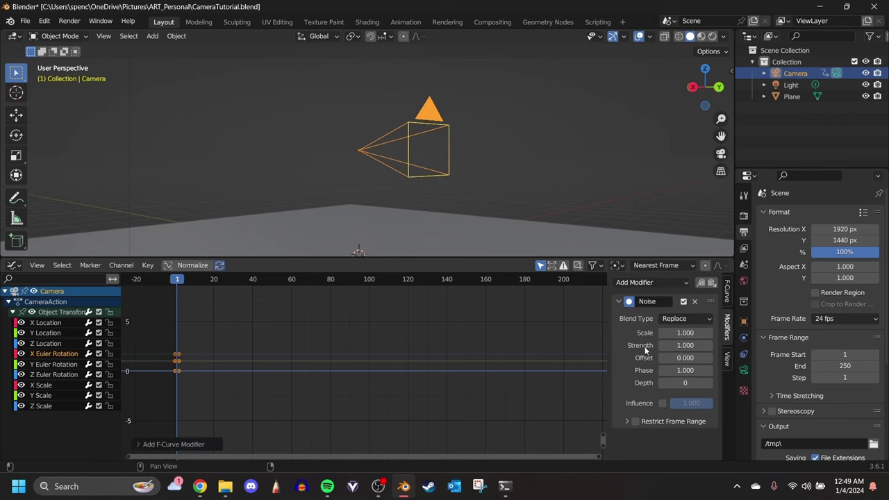
{"action": "key", "text": "Left"}
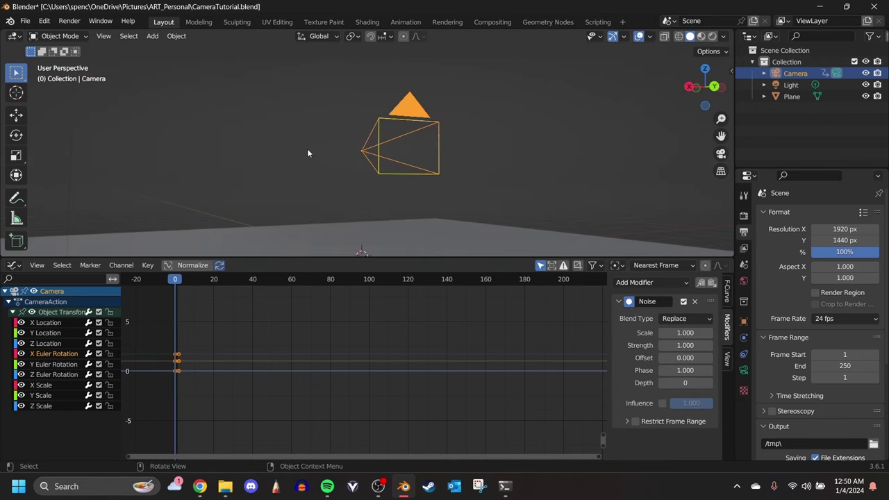
- Play back the shake, then select and frame the X Euler Rotation curve
{"action": "key", "text": "space"}
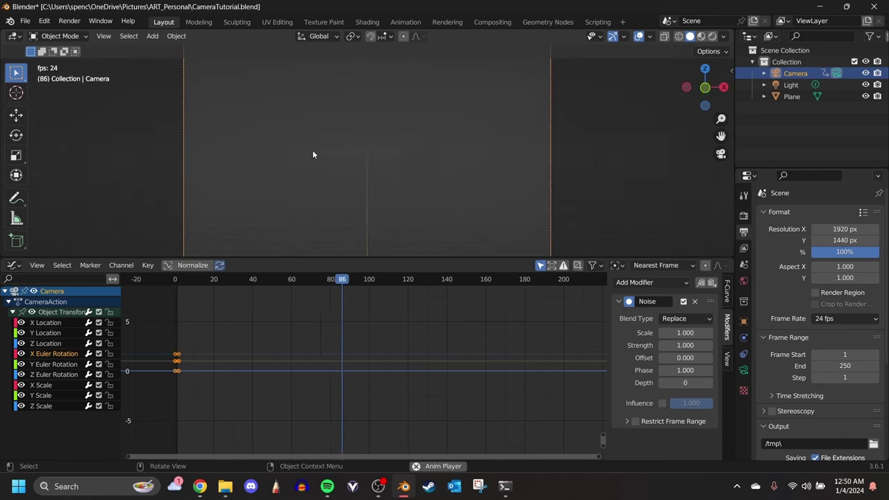
{"action": "middle_click_drag", "start_coordinate": [313, 154], "coordinate": [363, 162]}
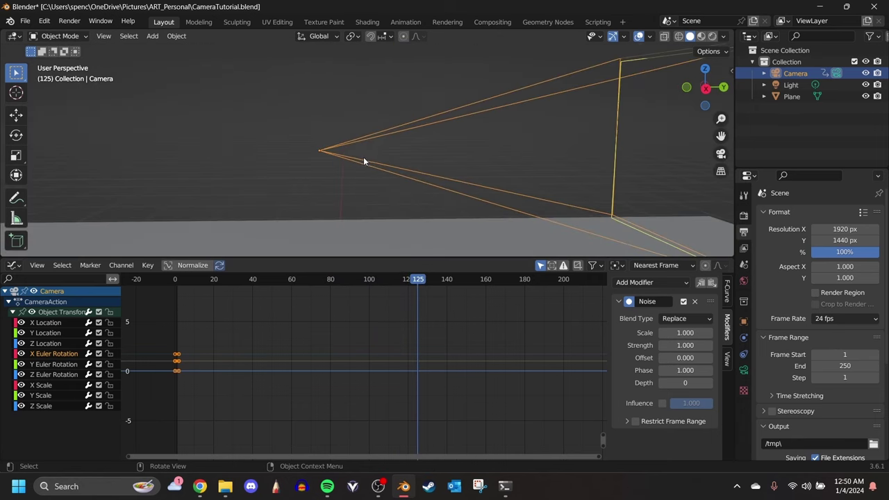
{"action": "scroll", "coordinate": [364, 157], "scroll_direction": "down", "scroll_amount": 4}
{"action": "left_click", "coordinate": [177, 361]}
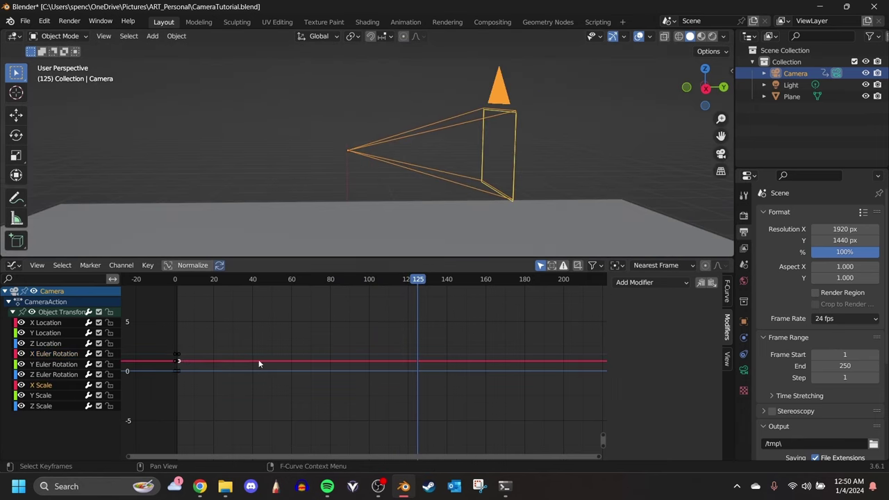
{"action": "scroll", "coordinate": [307, 368], "scroll_direction": "up", "scroll_amount": 5}
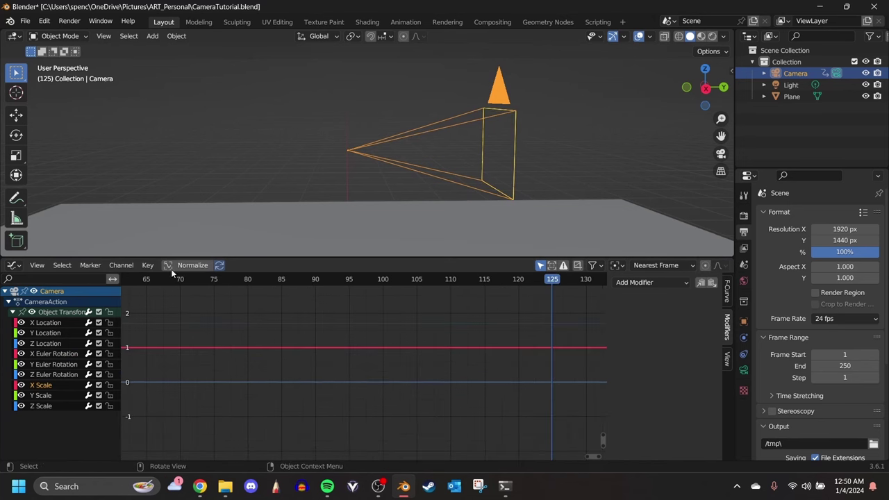
{"action": "left_click", "coordinate": [53, 353]}
{"action": "key", "text": "Home"}
{"action": "scroll", "coordinate": [318, 329], "scroll_direction": "down", "scroll_amount": 2}
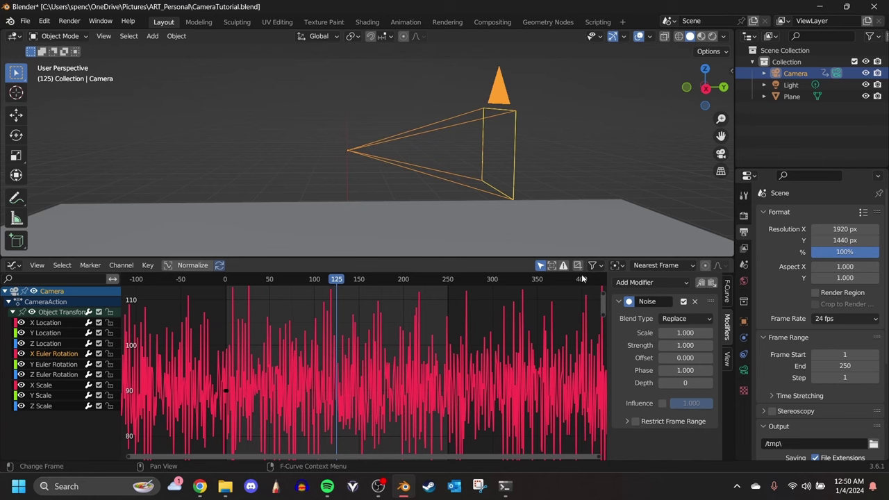
- Set the rotation Noise modifier to Scale 12 and Strength 0.1
{"action": "left_click", "coordinate": [686, 334]}
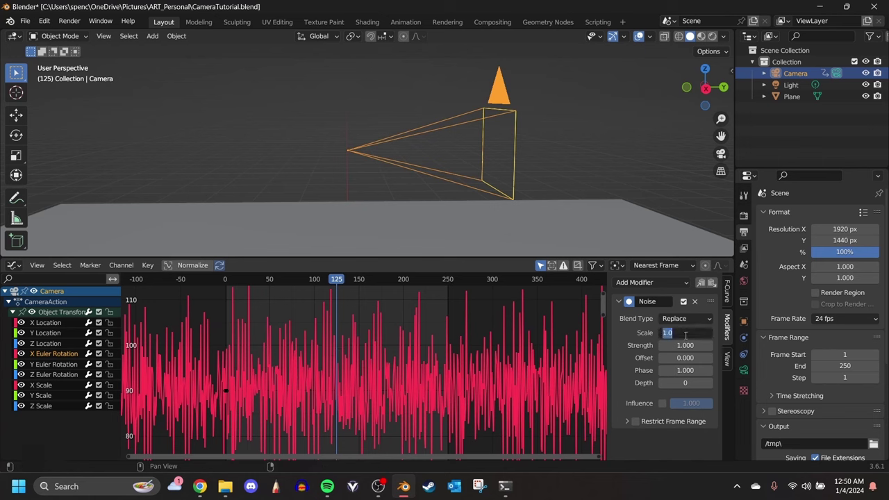
{"action": "type", "text": "1"}
{"action": "key", "text": "Return"}
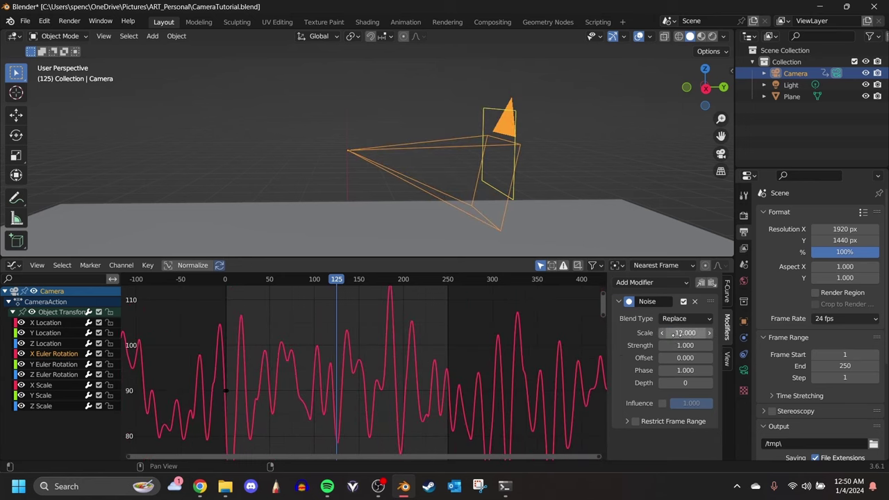
{"action": "left_click", "coordinate": [681, 345]}
{"action": "key", "text": "BackSpace"}
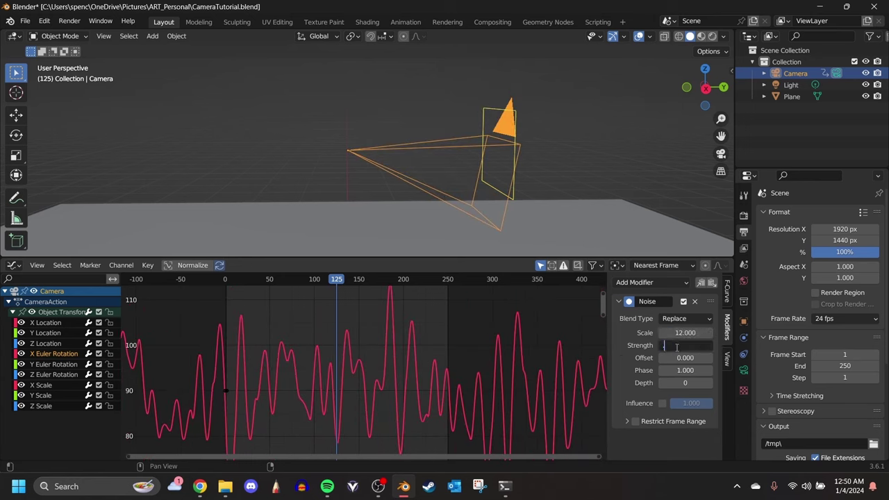
{"action": "type", "text": "0.1"}
{"action": "key", "text": "Return"}
- Preview the camera shake through the camera view and reselect the camera
{"action": "left_click", "coordinate": [562, 176]}
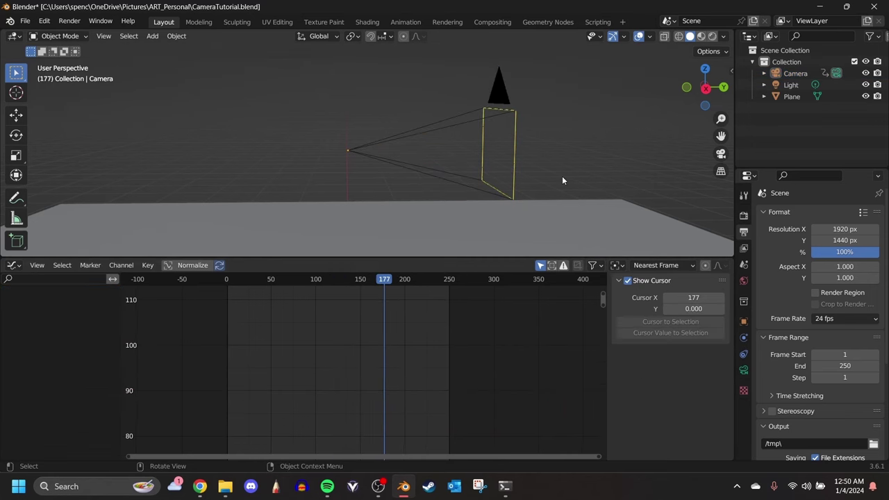
{"action": "key", "text": "KP_0"}
{"action": "scroll", "coordinate": [562, 175], "scroll_direction": "down", "scroll_amount": 2}
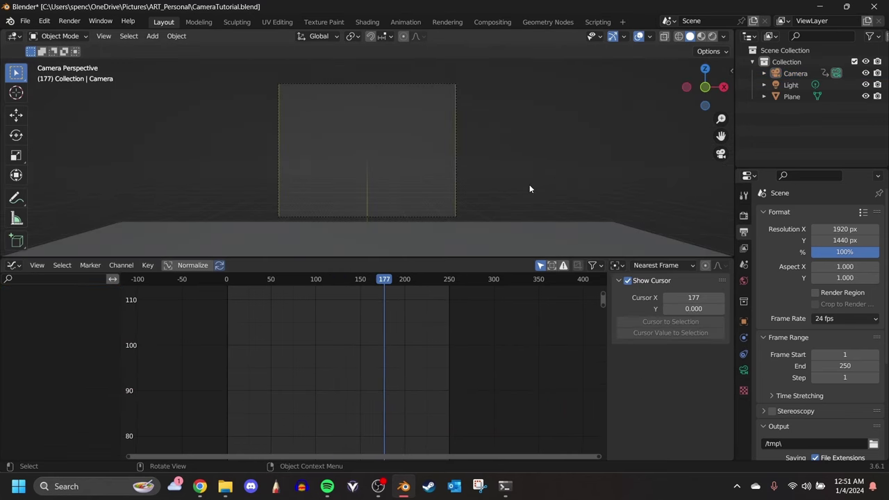
{"action": "key", "text": "space"}
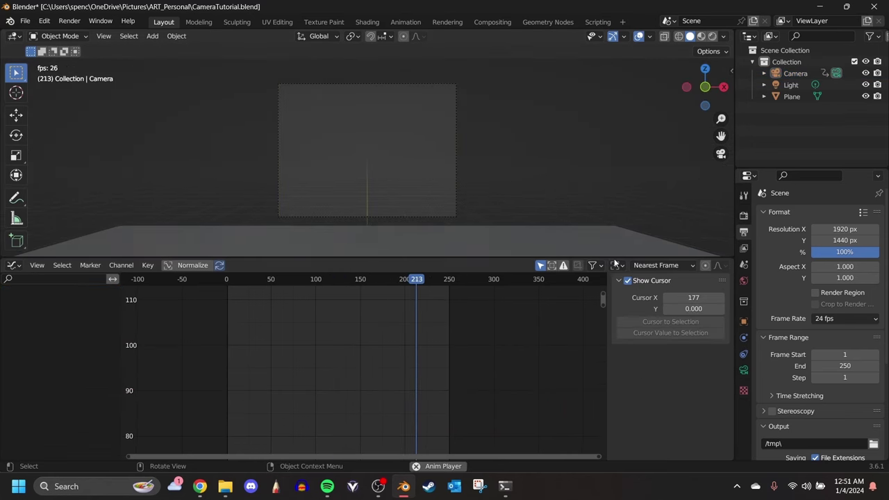
{"action": "key", "text": "space"}
{"action": "middle_click_drag", "start_coordinate": [507, 179], "coordinate": [380, 126]}
{"action": "left_click", "coordinate": [380, 126]}
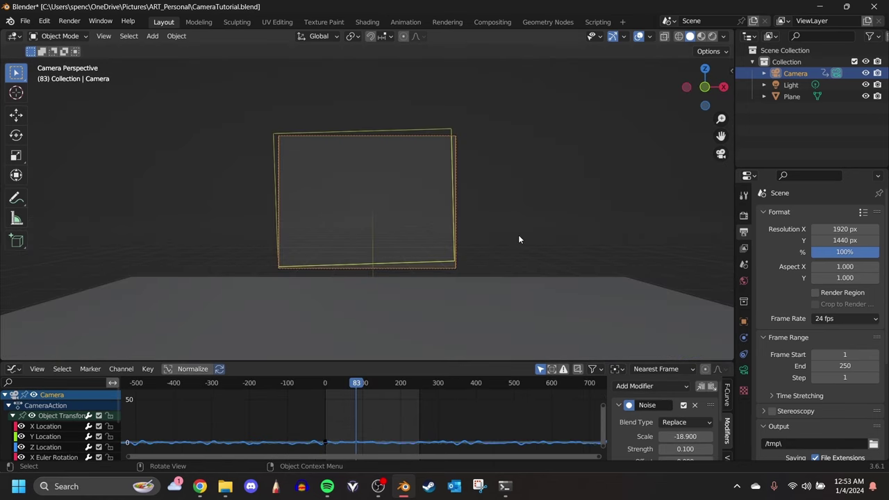
{"action": "key", "text": "space"}
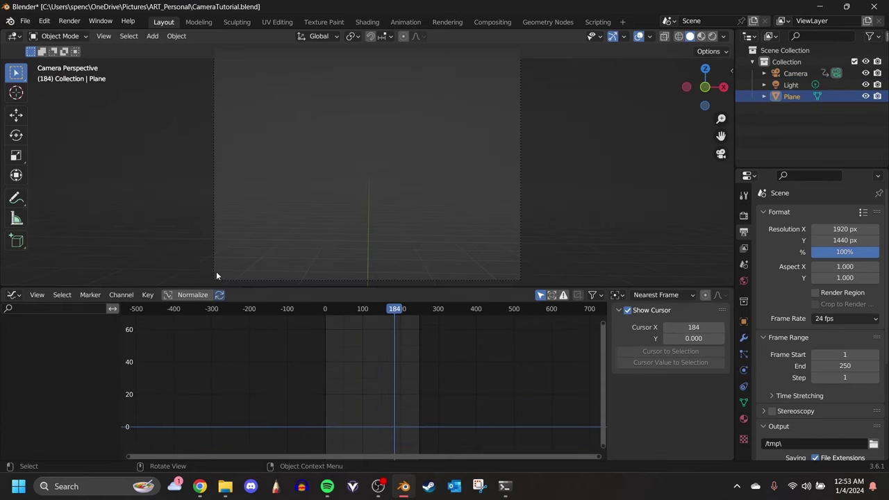
- Add a Noise modifier to the camera's Z Location curve
{"action": "left_click", "coordinate": [216, 276]}
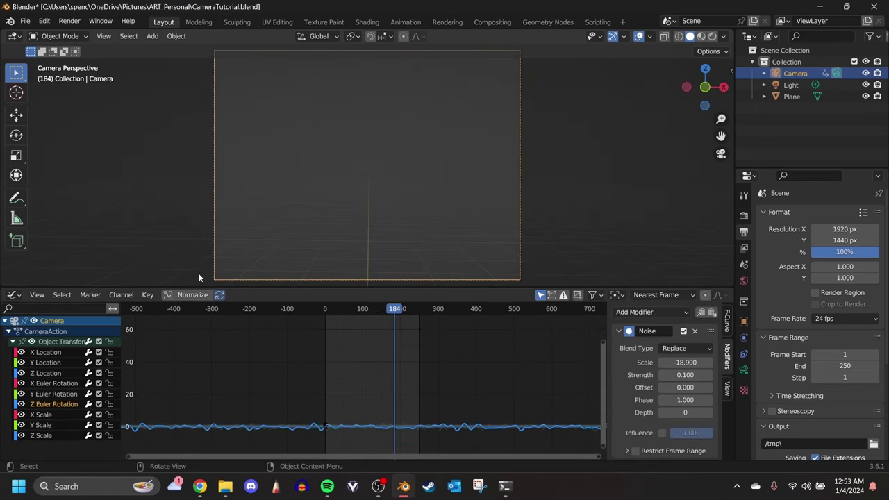
{"action": "left_click", "coordinate": [45, 373]}
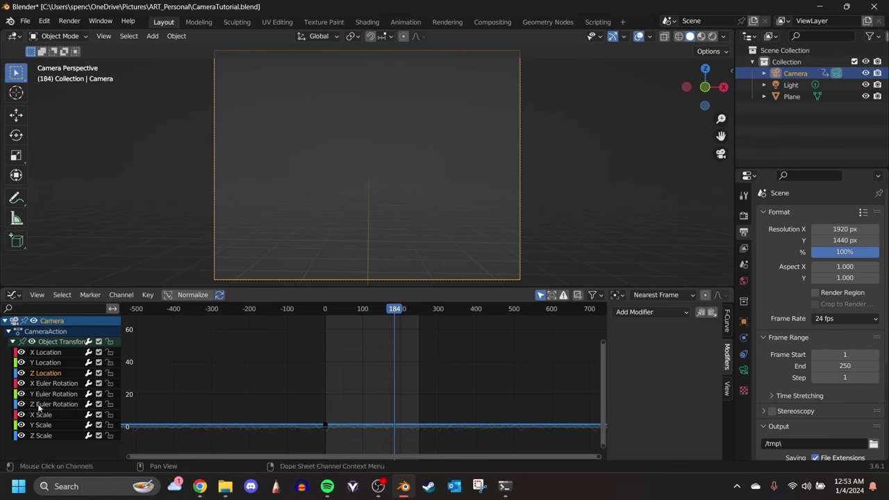
{"action": "key", "text": "ctrl+shift+m"}
{"action": "left_click", "coordinate": [49, 376]}
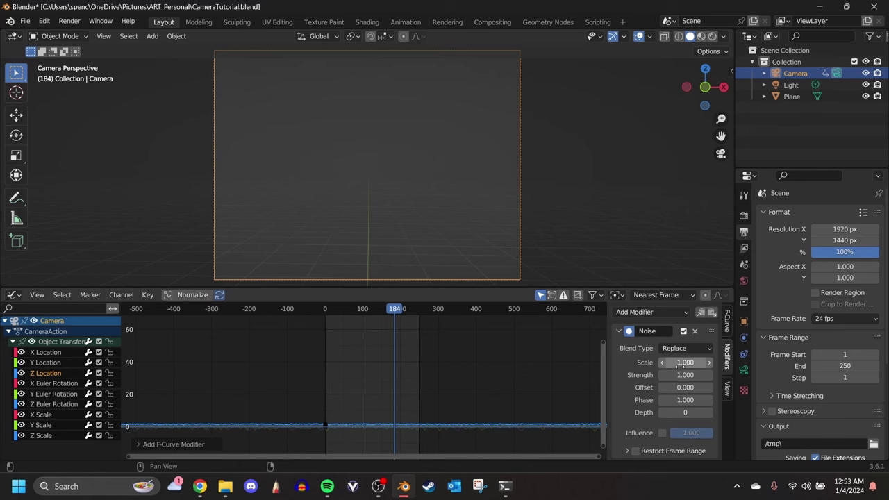
- Set the Z Location noise to Scale 10 and Strength 1.8
{"action": "left_click_drag", "start_coordinate": [685, 362], "coordinate": [608, 292]}
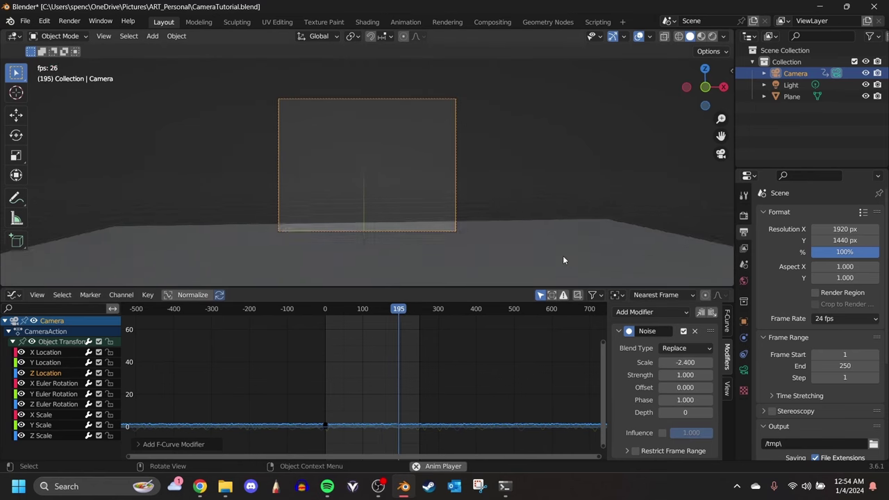
{"action": "left_click", "coordinate": [675, 363]}
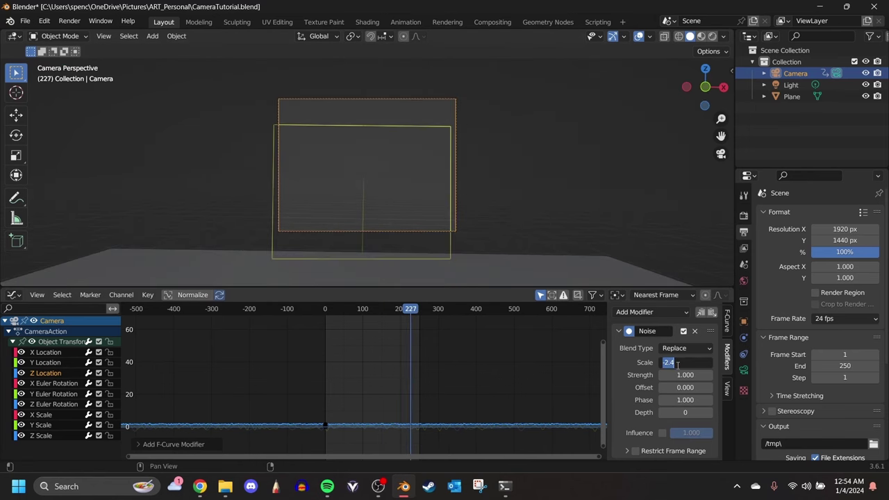
{"action": "type", "text": "10"}
{"action": "key", "text": "Return"}
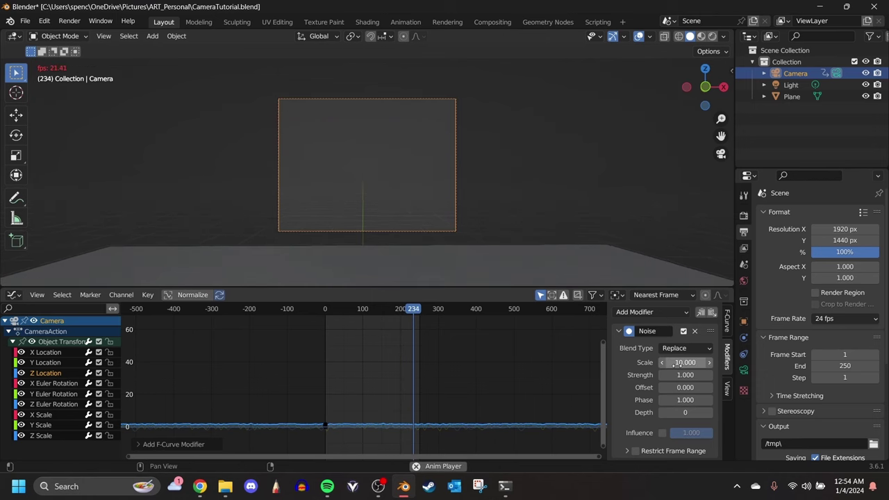
{"action": "left_click", "coordinate": [681, 375]}
{"action": "type", "text": "-0.3"}
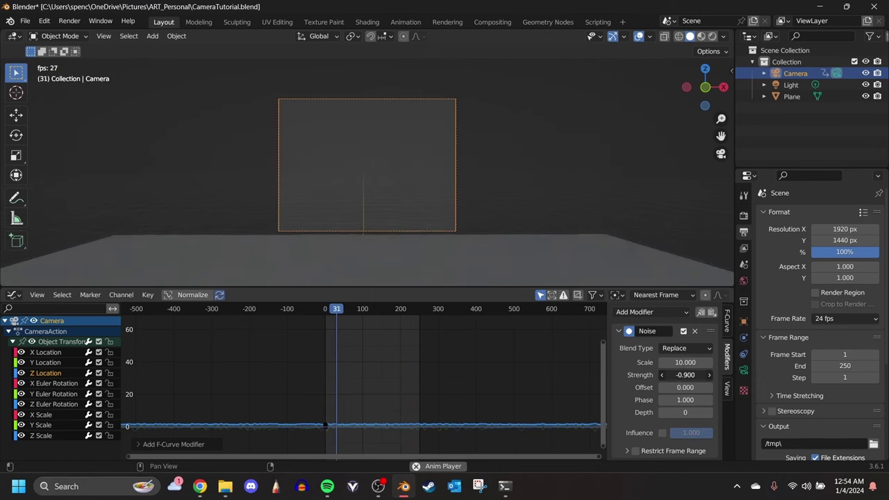
{"action": "key", "text": "Return"}
{"action": "left_click", "coordinate": [685, 376]}
{"action": "type", "text": "1.8"}
{"action": "key", "text": "Return"}
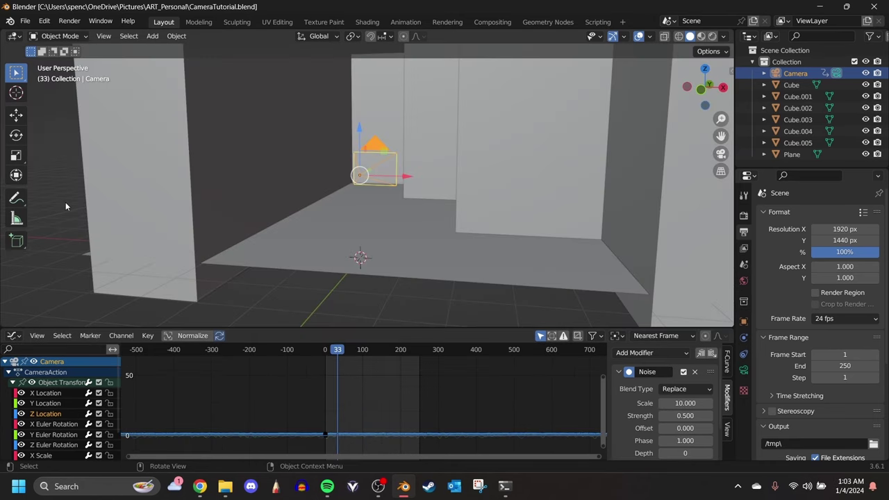
- Snap the 3D cursor to the selected camera via Shift+S > Cursor to Selected, then deselect all
{"action": "middle_click_drag", "start_coordinate": [313, 179], "coordinate": [388, 161]}
{"action": "scroll", "coordinate": [366, 180], "scroll_direction": "down", "scroll_amount": 4}
{"action": "scroll", "coordinate": [398, 157], "scroll_direction": "up", "scroll_amount": 2}
{"action": "left_click", "coordinate": [388, 161], "text": "shift"}
{"action": "left_click", "coordinate": [388, 161], "text": "shift"}
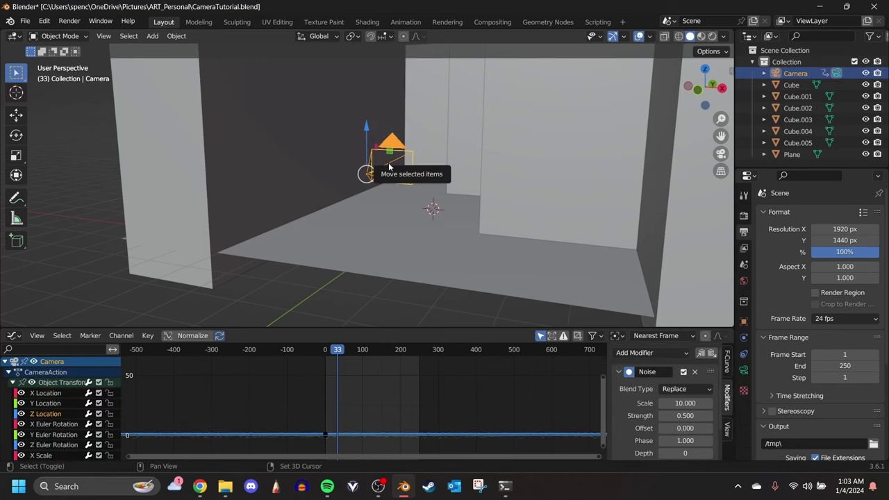
{"action": "key", "text": "shift+s"}
{"action": "left_click", "coordinate": [388, 232]}
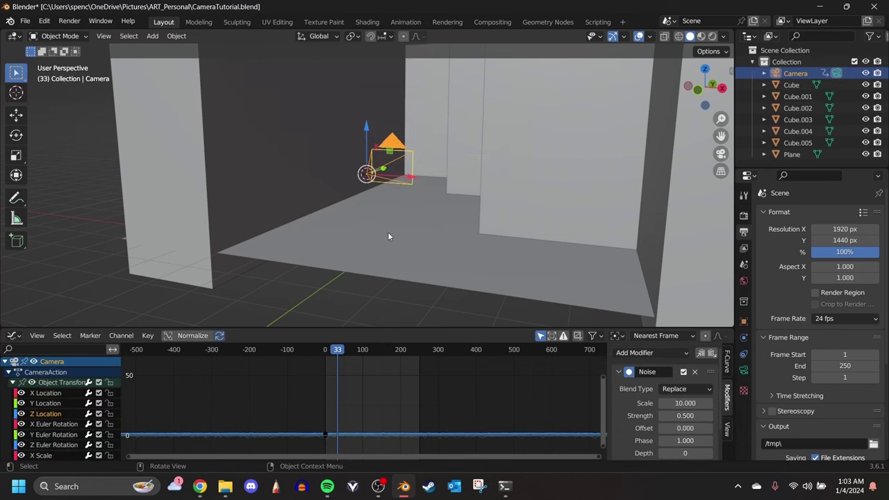
{"action": "key", "text": "alt+a"}
{"action": "middle_click_drag", "start_coordinate": [337, 284], "coordinate": [375, 203]}
{"action": "key", "text": "shift+a"}
- Add a Spot light at the 3D cursor
{"action": "left_click", "coordinate": [357, 285]}
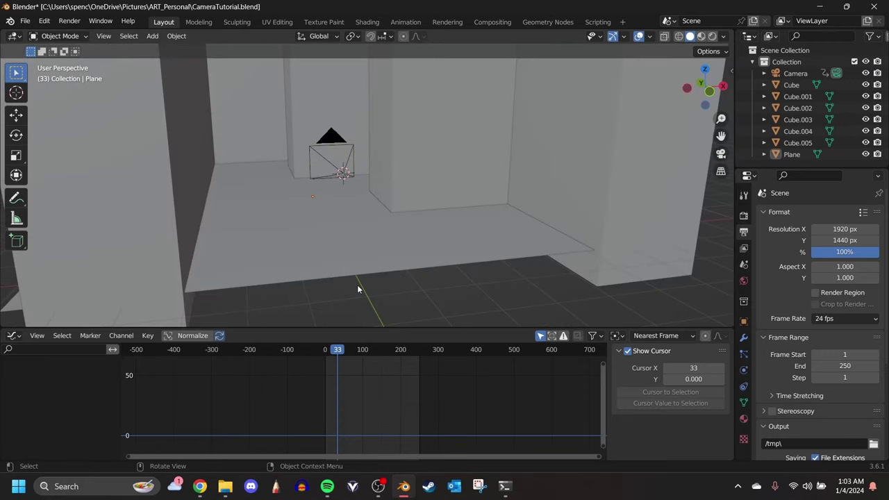
{"action": "key", "text": "shift+a"}
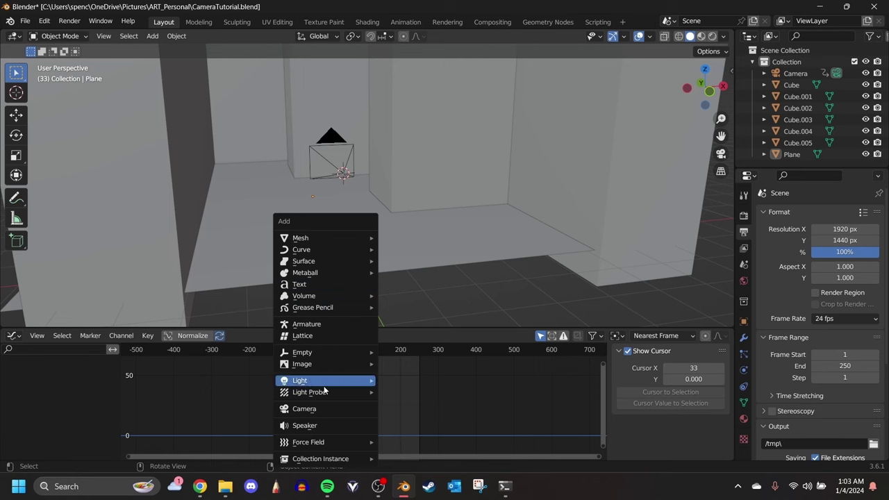
{"action": "mouse_move", "coordinate": [323, 380]}
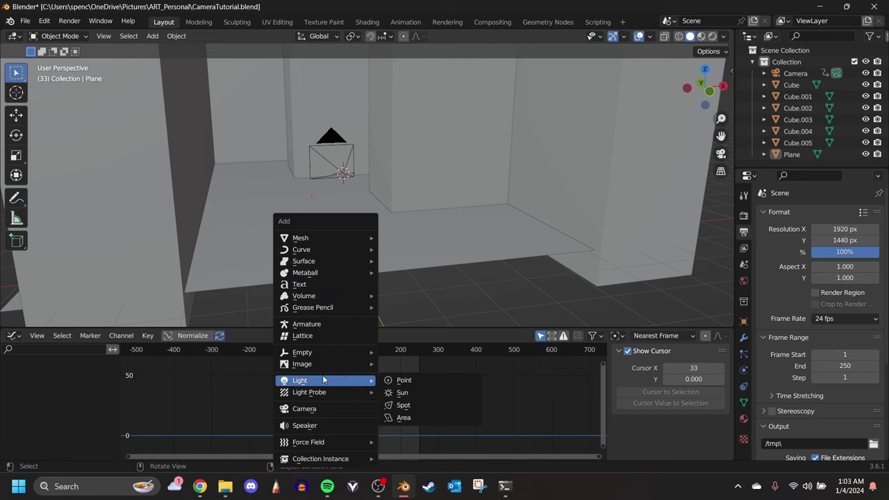
{"action": "left_click", "coordinate": [404, 403]}
- Rotate the spot light 90° about X (R X 90)
{"action": "middle_click_drag", "start_coordinate": [486, 264], "coordinate": [528, 250]}
{"action": "left_click", "coordinate": [623, 36]}
{"action": "left_click", "coordinate": [582, 158]}
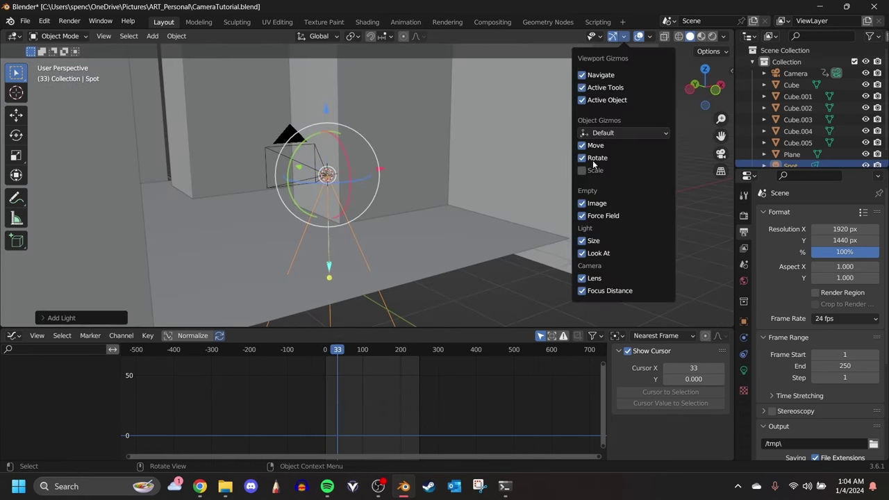
{"action": "left_click_drag", "start_coordinate": [355, 156], "coordinate": [432, 177]}
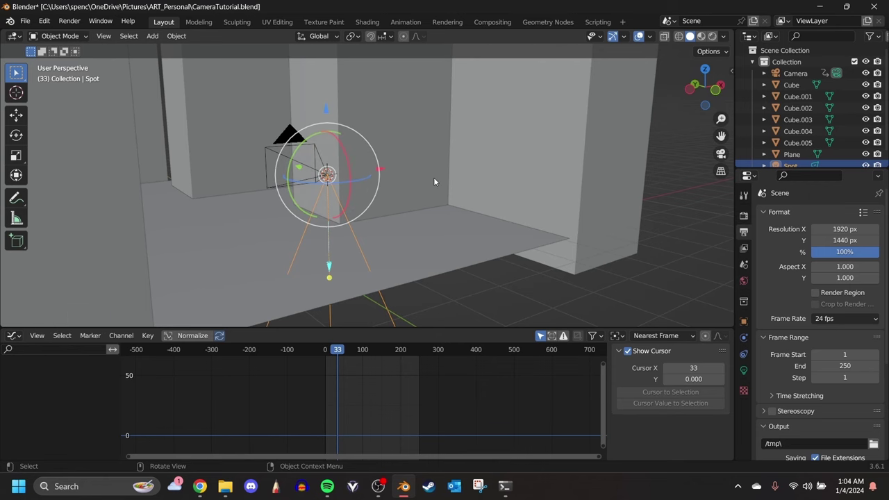
{"action": "type", "text": "rx90"}
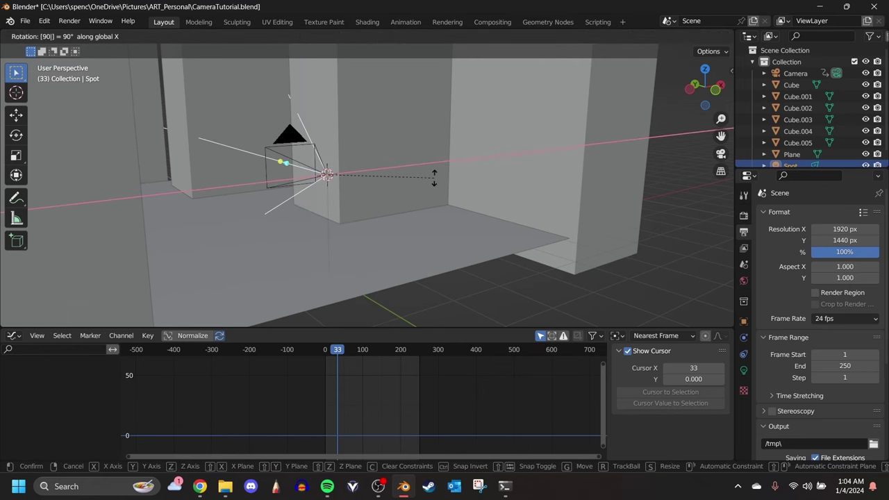
{"action": "key", "text": "Return"}
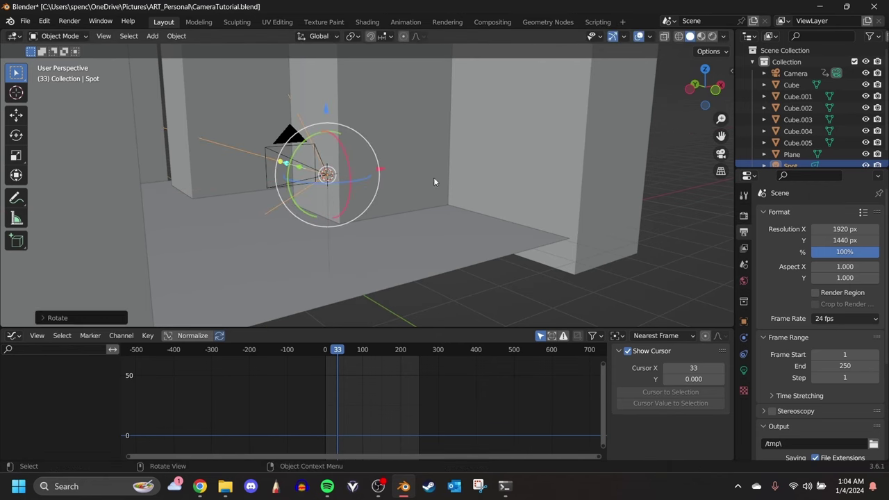
- Switch to Rendered shading and set the spot light's Power to 300 W
{"action": "left_click", "coordinate": [711, 36]}
{"action": "middle_click_drag", "start_coordinate": [658, 71], "coordinate": [528, 209]}
{"action": "left_click", "coordinate": [743, 371]}
{"action": "left_click", "coordinate": [835, 292]}
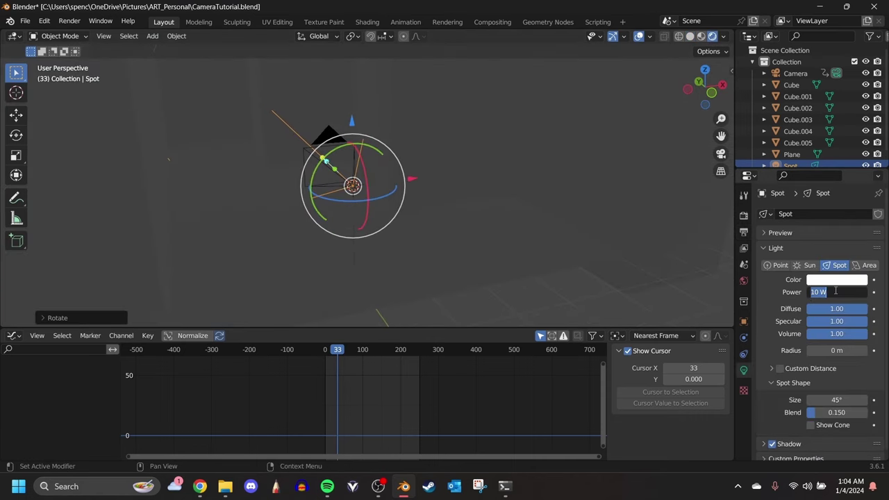
{"action": "type", "text": "300"}
{"action": "key", "text": "Return"}
- Lock the camera to the view in the sidebar and re-aim it by orbiting
{"action": "key", "text": "KP_0"}
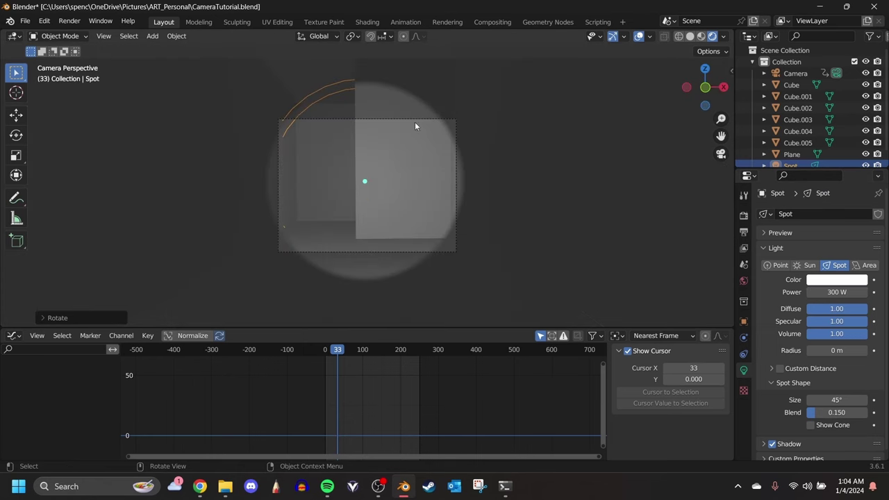
{"action": "key", "text": "KP_0"}
{"action": "key", "text": "KP_0"}
{"action": "key", "text": "n"}
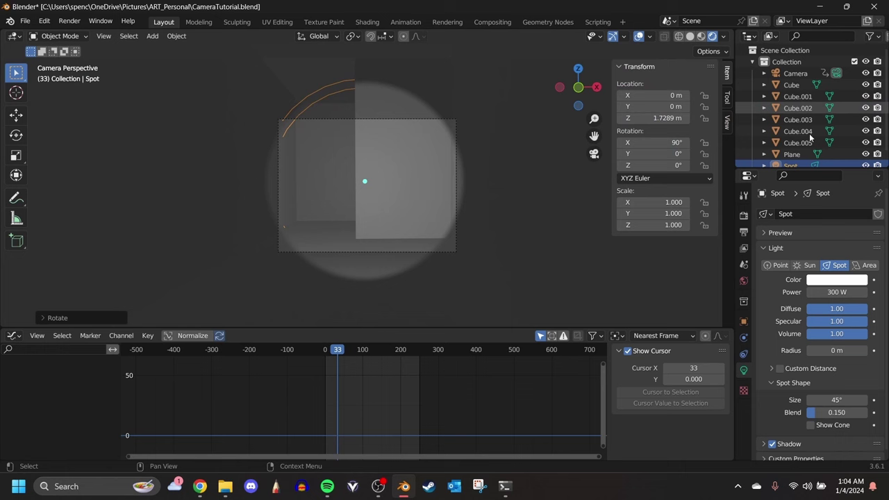
{"action": "left_click", "coordinate": [727, 122]}
{"action": "left_click", "coordinate": [684, 209]}
{"action": "middle_click_drag", "start_coordinate": [453, 133], "coordinate": [506, 134]}
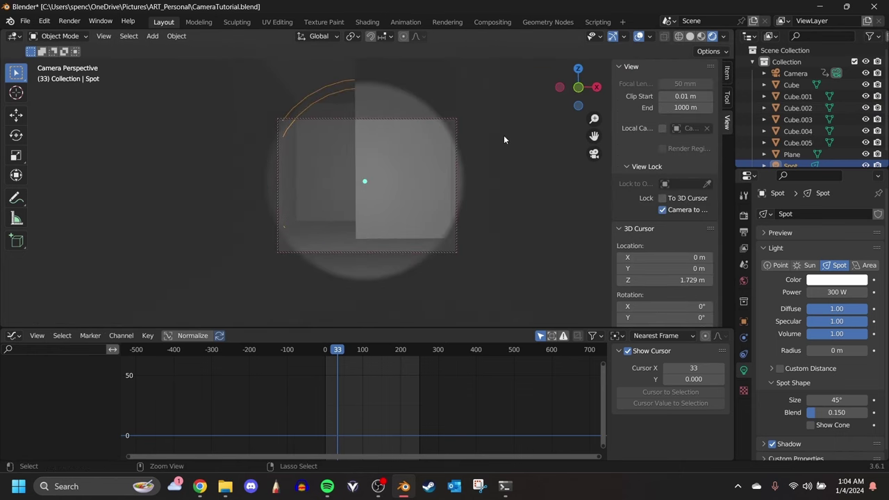
{"action": "key", "text": "KP_0"}
{"action": "middle_click_drag", "start_coordinate": [332, 161], "coordinate": [432, 174]}
- Parent the spot light to the camera with Object (Keep Transform)
{"action": "left_click", "coordinate": [411, 160]}
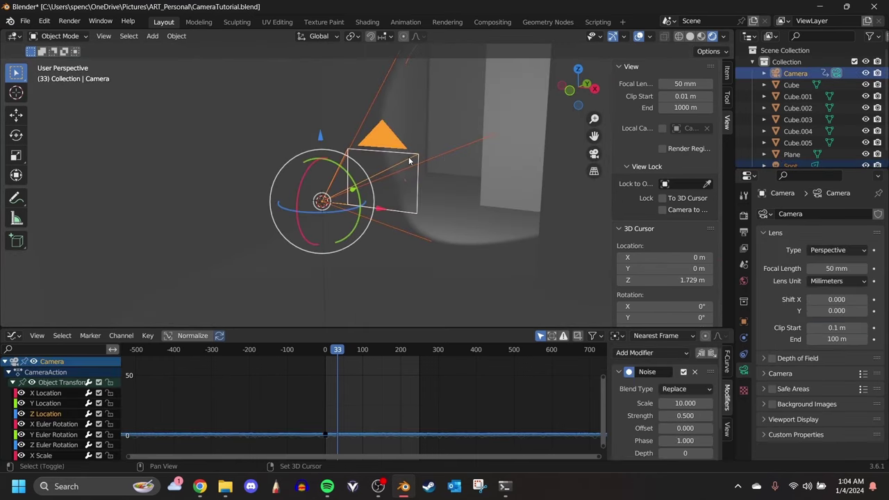
{"action": "key", "text": "ctrl+p"}
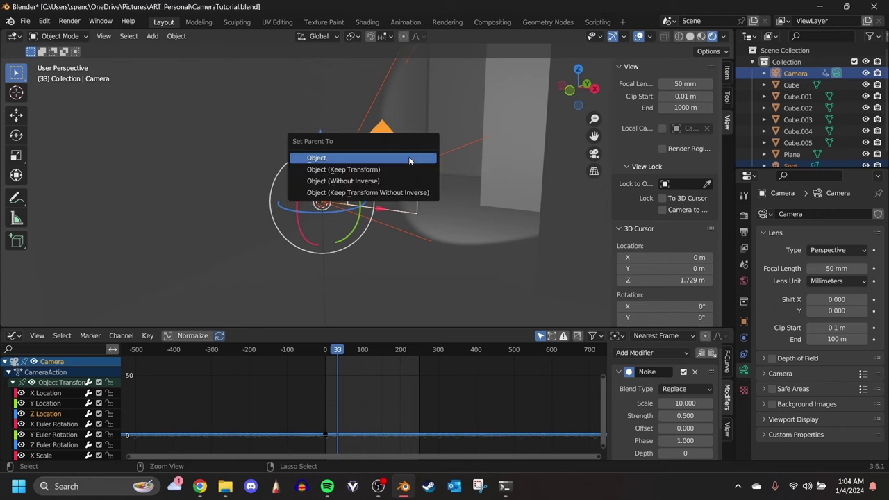
{"action": "left_click", "coordinate": [370, 174]}
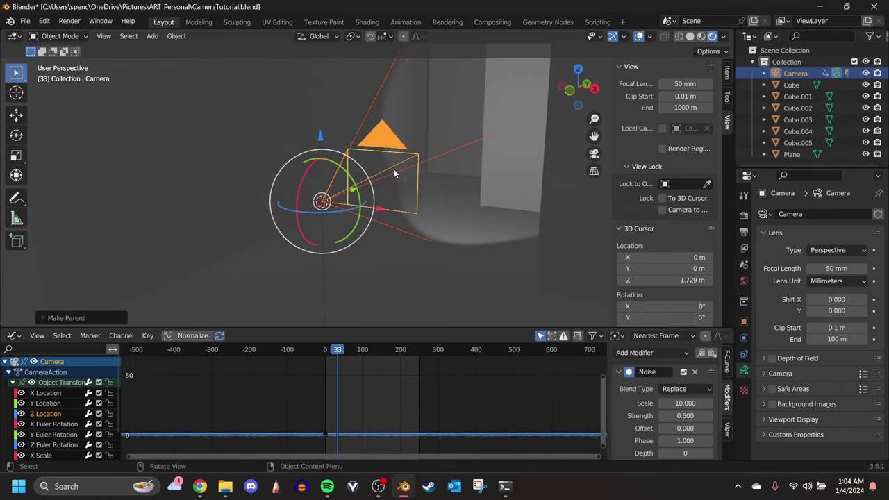
{"action": "key", "text": "ctrl+z"}
{"action": "key", "text": "ctrl+shift+z"}
- Re-aim the camera down the hallway, then move the spot light along X
{"action": "key", "text": "KP_0"}
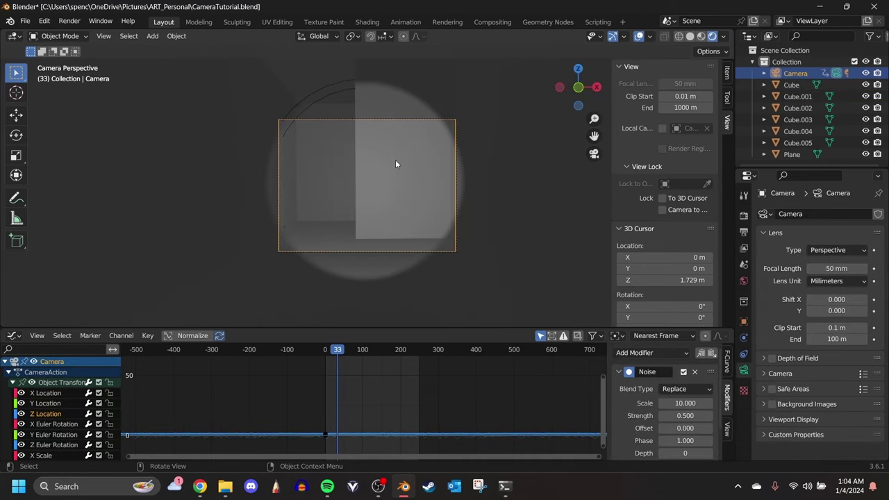
{"action": "left_click", "coordinate": [661, 209]}
{"action": "middle_click_drag", "start_coordinate": [558, 195], "coordinate": [430, 161]}
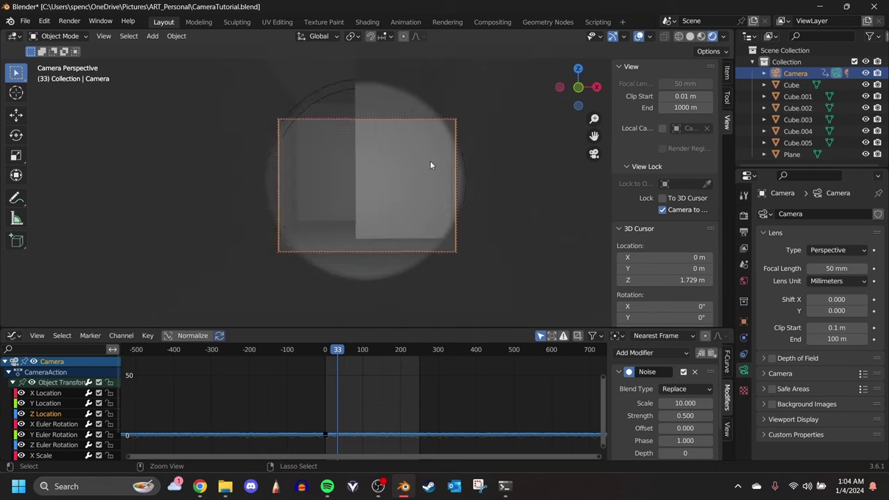
{"action": "left_click", "coordinate": [374, 86]}
{"action": "key", "text": "g"}
{"action": "key", "text": "x"}
{"action": "left_click", "coordinate": [312, 156]}
{"action": "key", "text": "g"}
{"action": "key", "text": "y"}
{"action": "right_click", "coordinate": [304, 276]}
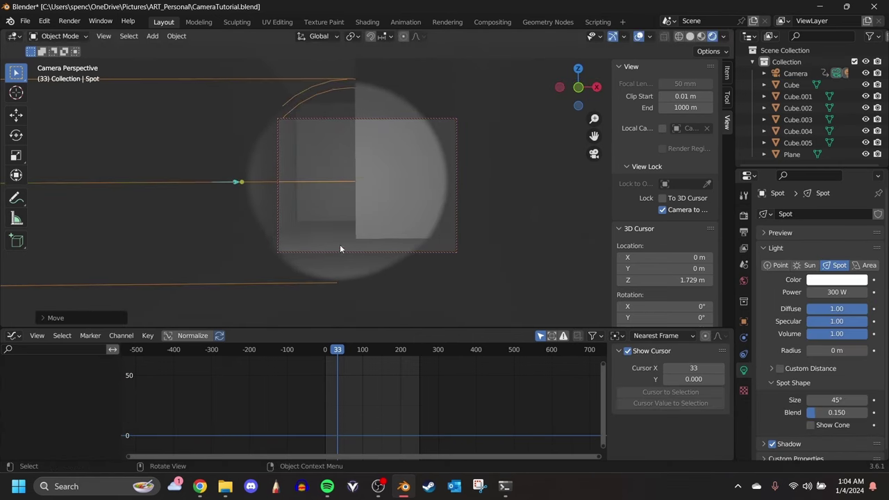
- Unlock Camera to View and nudge the spot light into a new position
{"action": "left_click", "coordinate": [665, 209]}
{"action": "middle_click_drag", "start_coordinate": [597, 209], "coordinate": [343, 205]}
{"action": "key", "text": "g"}
{"action": "left_click", "coordinate": [278, 229]}
{"action": "key", "text": "g"}
{"action": "left_click", "coordinate": [343, 204]}
- Re-lock the camera to the view, re-aim it, then reselect the camera in free view
{"action": "left_click", "coordinate": [452, 176]}
{"action": "key", "text": "KP_0"}
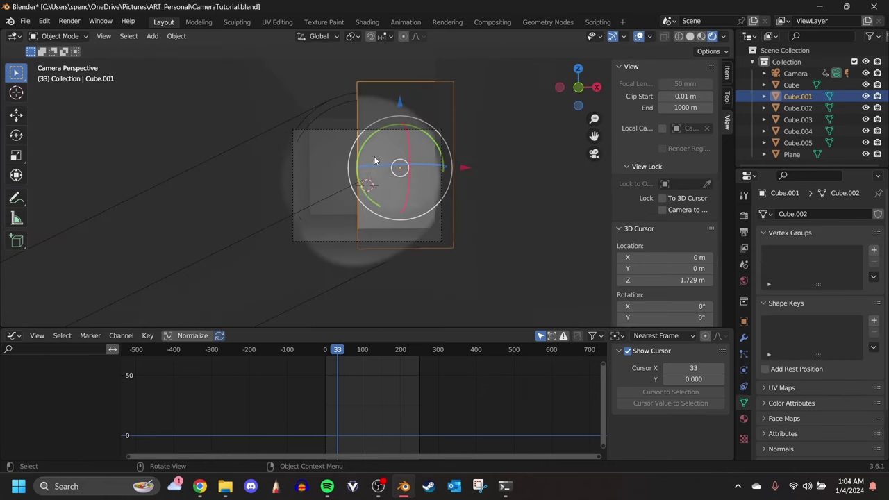
{"action": "left_click", "coordinate": [338, 133]}
{"action": "left_click", "coordinate": [663, 209]}
{"action": "middle_click_drag", "start_coordinate": [574, 213], "coordinate": [467, 222]}
{"action": "left_click", "coordinate": [13, 336]}
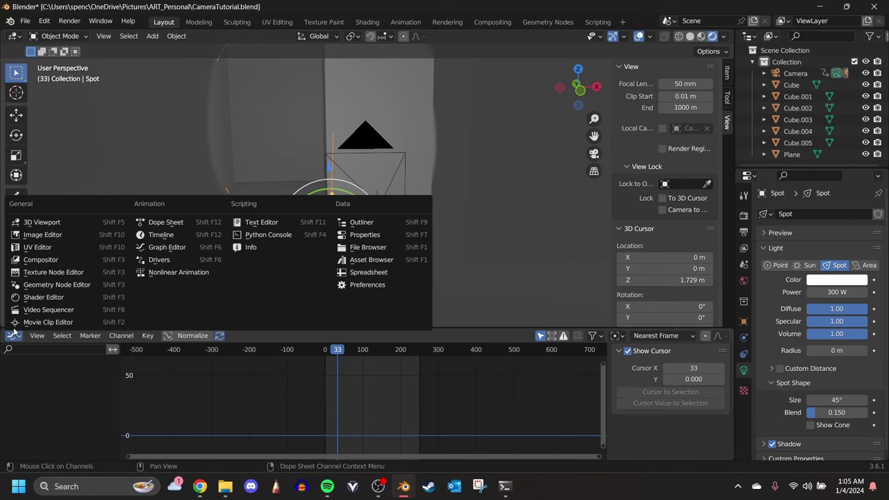
{"action": "left_click", "coordinate": [252, 177]}
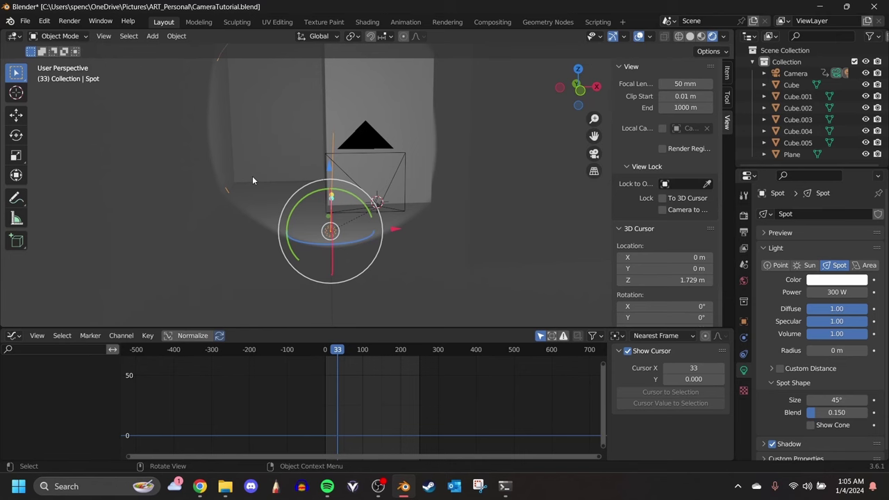
{"action": "middle_click_drag", "start_coordinate": [293, 167], "coordinate": [318, 130]}
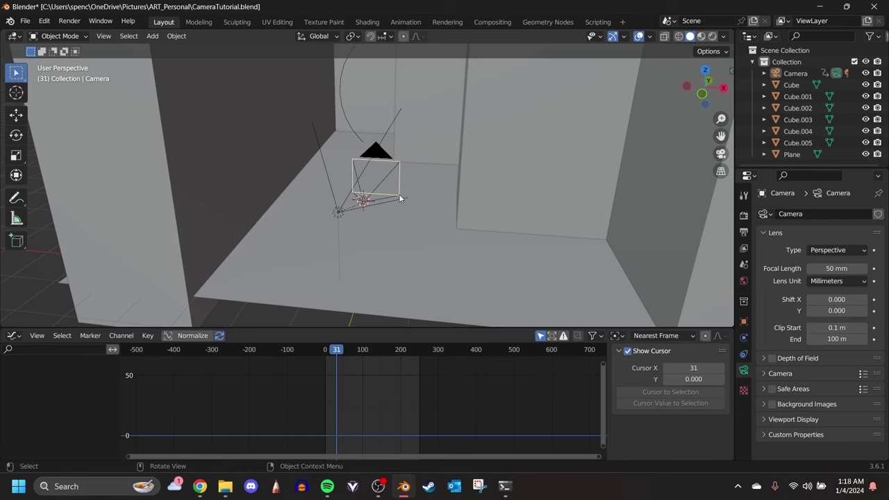
{"action": "left_click", "coordinate": [379, 189]}
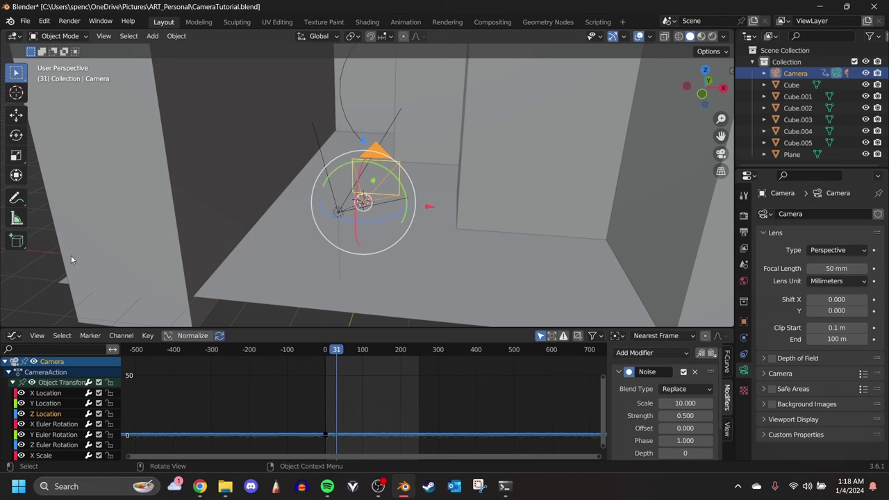
- Steer the camera toward the hallway wall with Camera to View, then unlock and exit camera view
{"action": "key", "text": "alt+a"}
{"action": "key", "text": "n"}
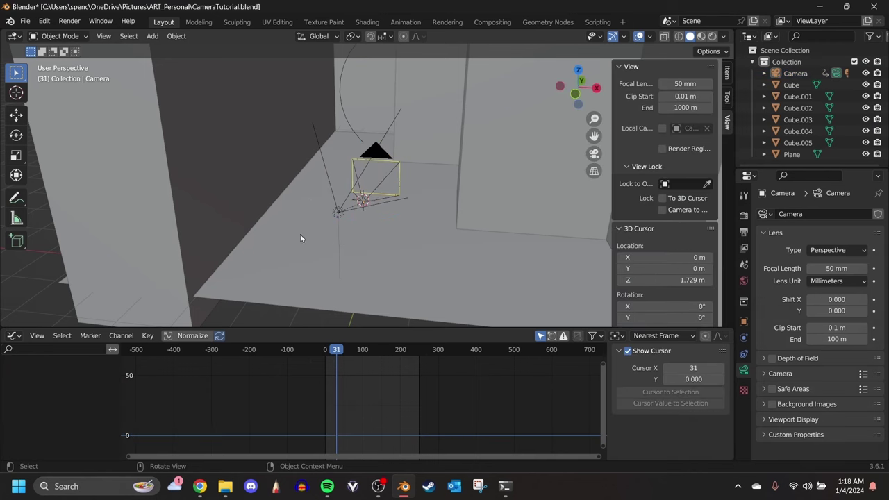
{"action": "left_click", "coordinate": [665, 210]}
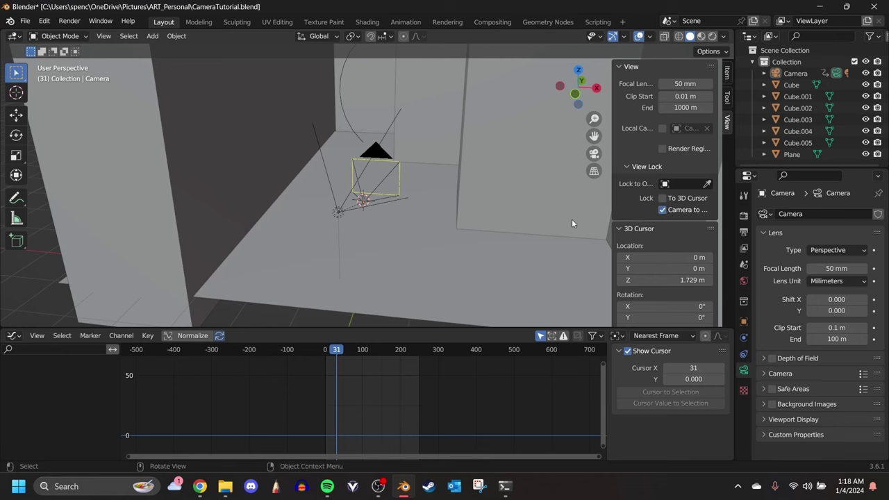
{"action": "key", "text": "KP_0"}
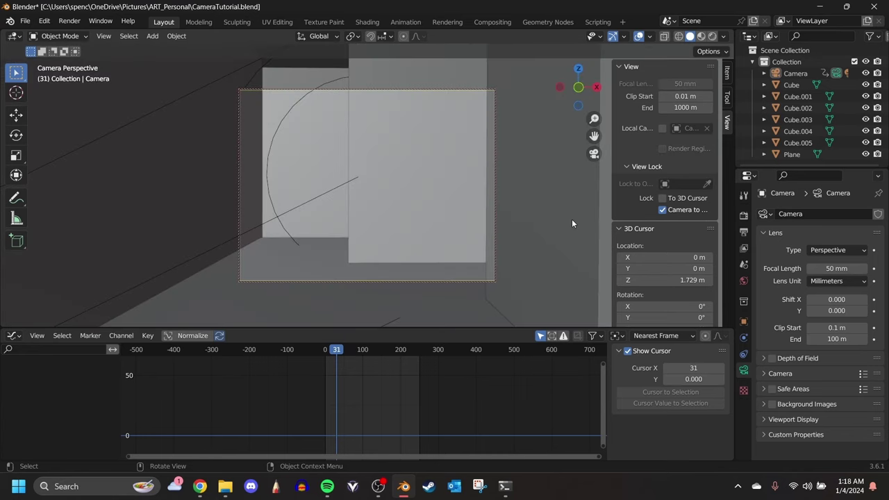
{"action": "middle_click_drag", "start_coordinate": [312, 135], "coordinate": [361, 164]}
{"action": "left_click", "coordinate": [662, 209]}
{"action": "key", "text": "KP_0"}
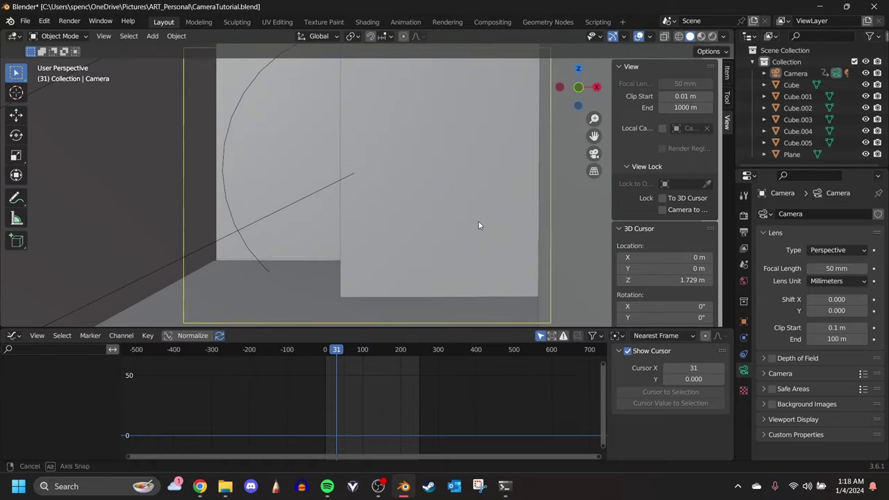
- Select the camera and rewind the playhead to frame 0
{"action": "middle_click_drag", "start_coordinate": [450, 191], "coordinate": [382, 189]}
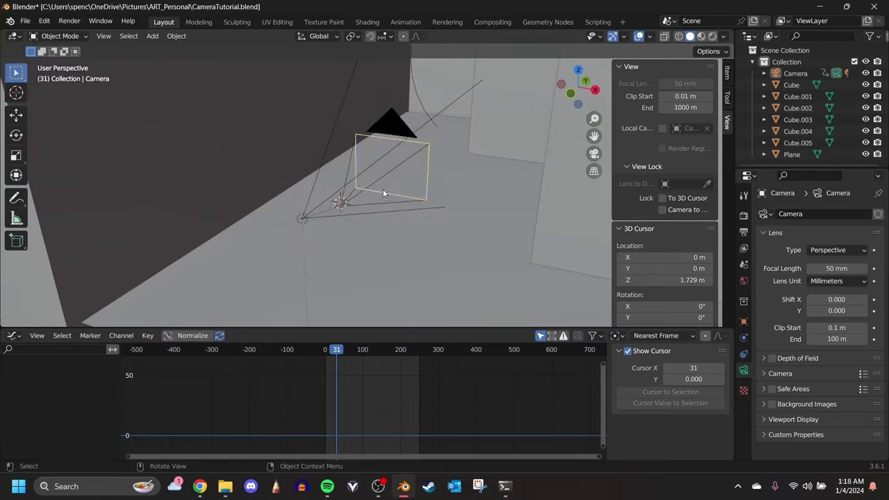
{"action": "left_click", "coordinate": [383, 221]}
{"action": "mouse_move", "coordinate": [337, 352]}
{"action": "left_mouse_down"}
{"action": "mouse_move", "coordinate": [324, 352]}
{"action": "mouse_move", "coordinate": [344, 357]}
{"action": "left_mouse_up"}
{"action": "middle_click_drag", "start_coordinate": [414, 197], "coordinate": [383, 182]}
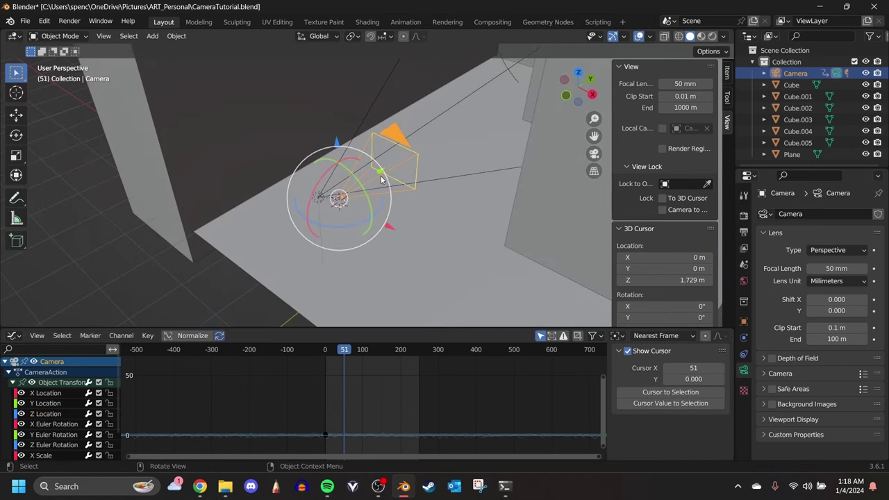
- Move the camera forward along Y and keyframe its location, rotation and scale at frame 51
{"action": "key", "text": "g"}
{"action": "key", "text": "y"}
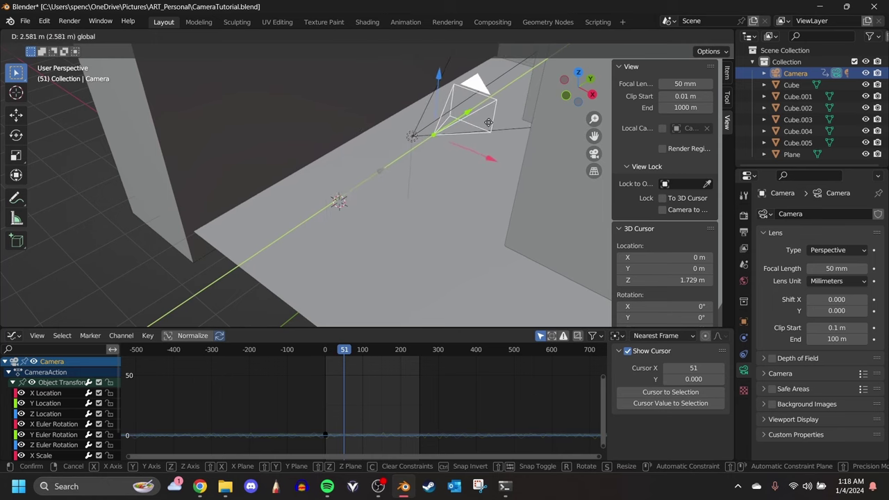
{"action": "left_click", "coordinate": [381, 179]}
{"action": "key", "text": "i"}
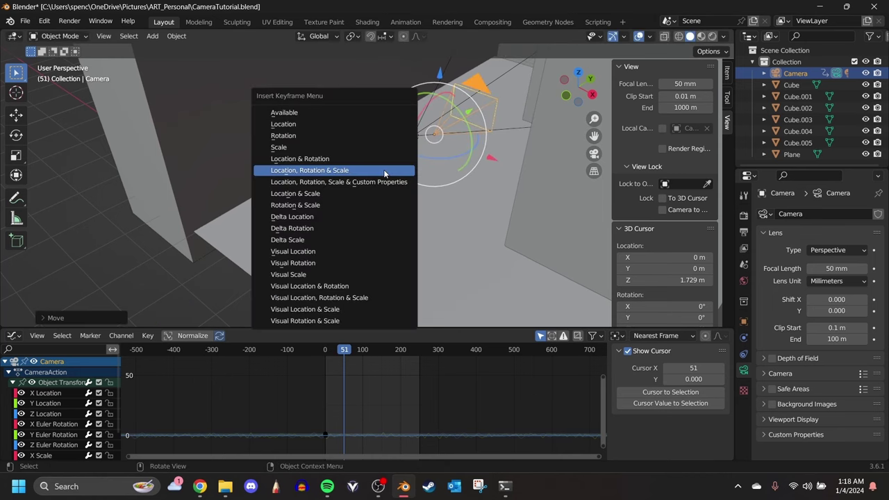
{"action": "left_click", "coordinate": [339, 174]}
- Preview the animation through the scene camera, then set the playhead to frame 102
{"action": "key", "text": "space"}
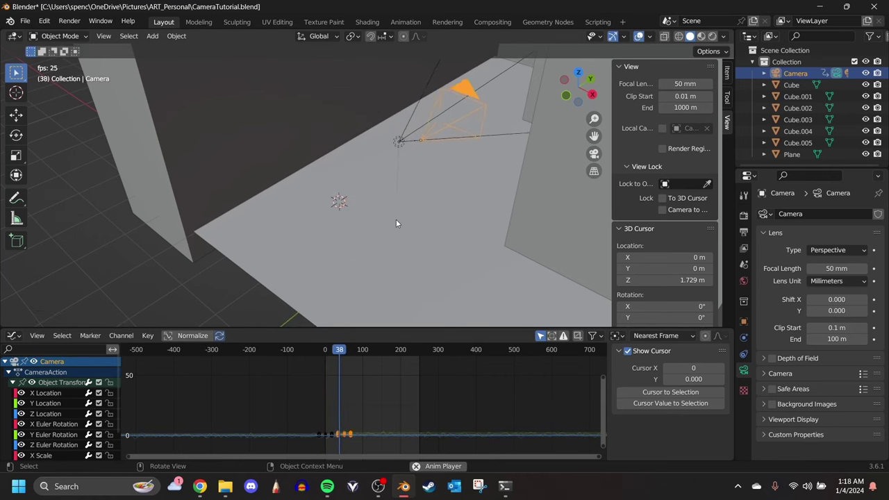
{"action": "key", "text": "space"}
{"action": "key", "text": "KP_0"}
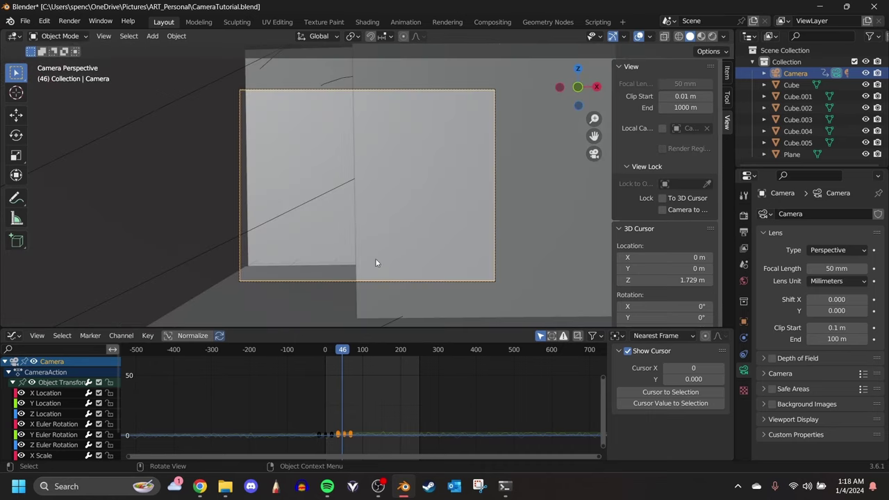
{"action": "key", "text": "space"}
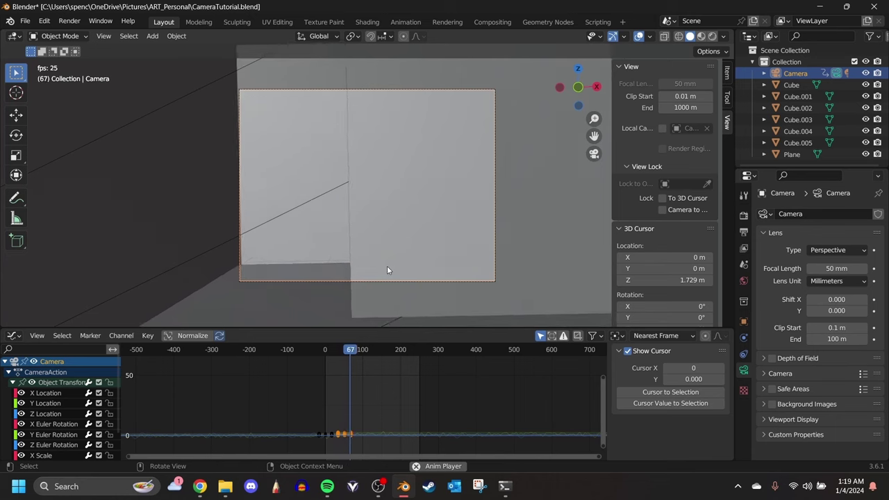
{"action": "key", "text": "space"}
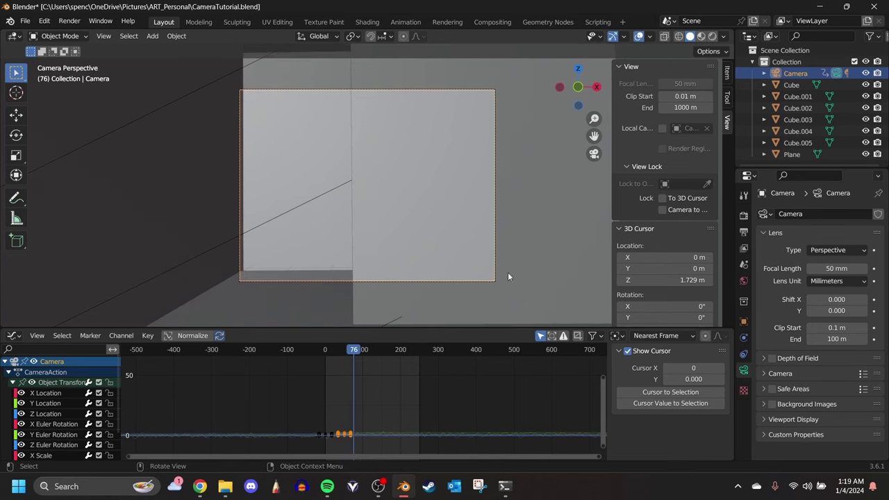
{"action": "left_click", "coordinate": [361, 352]}
{"action": "left_click_drag", "start_coordinate": [361, 352], "coordinate": [363, 350]}
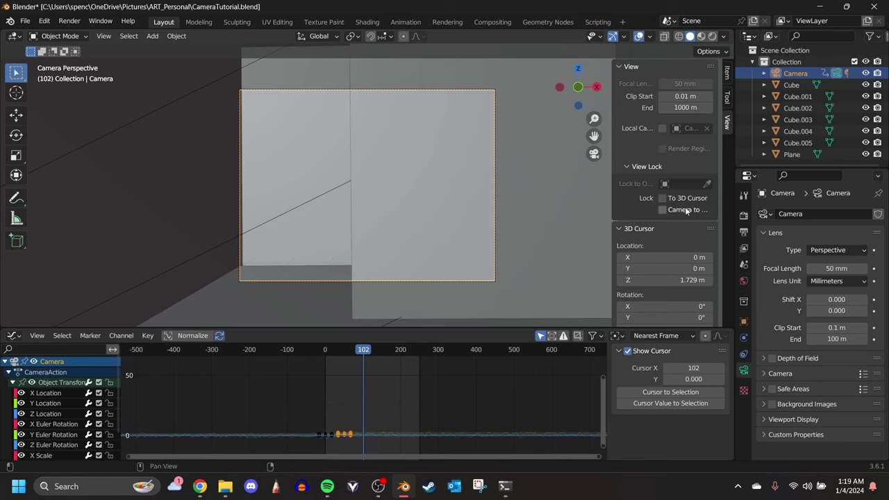
- Turn the camera to a new heading, push it along Y, and keyframe it at frame 102
{"action": "middle_click_drag", "start_coordinate": [399, 230], "coordinate": [380, 209]}
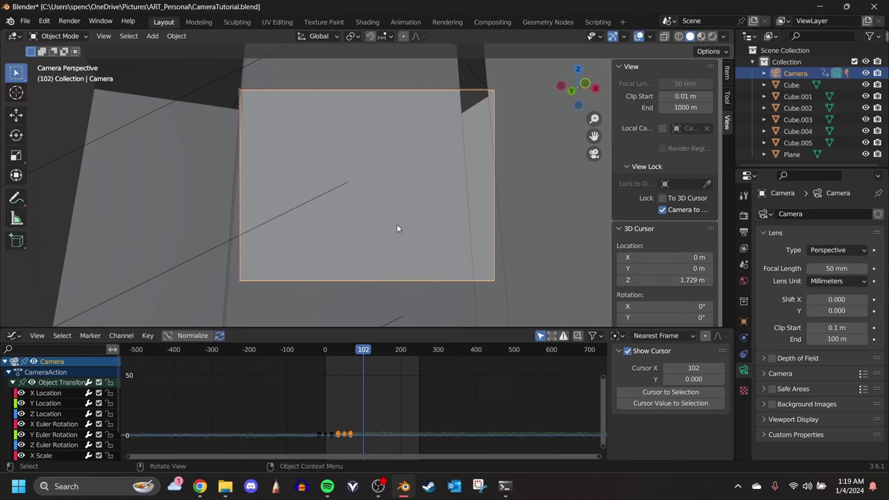
{"action": "key", "text": "g"}
{"action": "key", "text": "y"}
{"action": "left_click", "coordinate": [385, 259]}
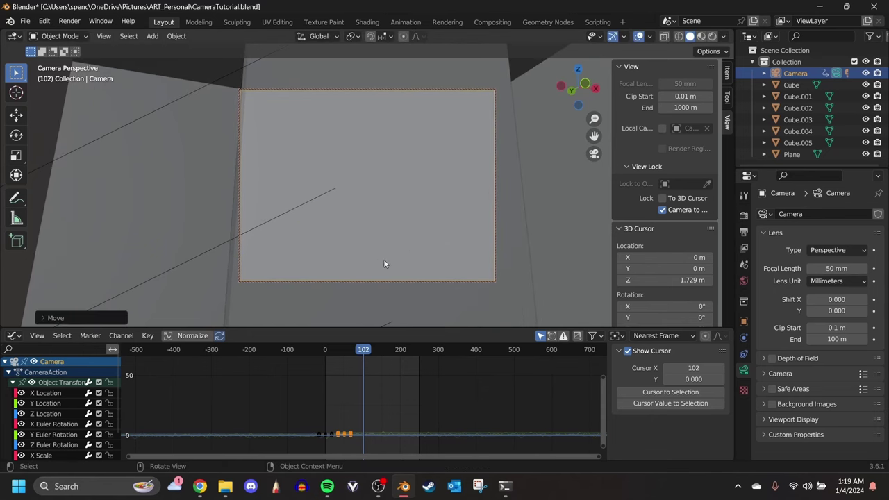
{"action": "key", "text": "g"}
{"action": "key", "text": "y"}
{"action": "left_click", "coordinate": [397, 264]}
{"action": "key", "text": "i"}
{"action": "left_click", "coordinate": [396, 261]}
- At frame 147, advance the camera along Y, aim it at the wall corner, and keyframe it
{"action": "left_click_drag", "start_coordinate": [364, 349], "coordinate": [381, 351]}
{"action": "key", "text": "g"}
{"action": "key", "text": "y"}
{"action": "left_click", "coordinate": [346, 252]}
{"action": "key", "text": "g"}
{"action": "key", "text": "y"}
{"action": "left_click", "coordinate": [426, 244]}
{"action": "middle_click_drag", "start_coordinate": [425, 244], "coordinate": [454, 264]}
{"action": "key", "text": "i"}
{"action": "left_click", "coordinate": [453, 265]}
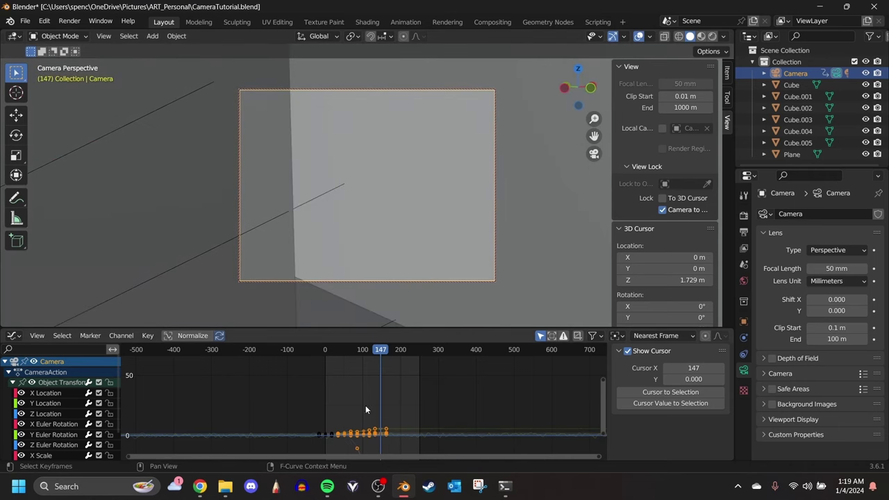
- Scrub back through the motion, turn off Camera to View, and reset the playhead to frame 0
{"action": "left_click_drag", "start_coordinate": [381, 351], "coordinate": [327, 351]}
{"action": "middle_click_drag", "start_coordinate": [396, 249], "coordinate": [397, 287]}
{"action": "left_click", "coordinate": [662, 209]}
{"action": "key", "text": "KP_0"}
{"action": "scroll", "coordinate": [413, 227], "scroll_direction": "down", "scroll_amount": 5}
{"action": "left_click", "coordinate": [326, 352]}
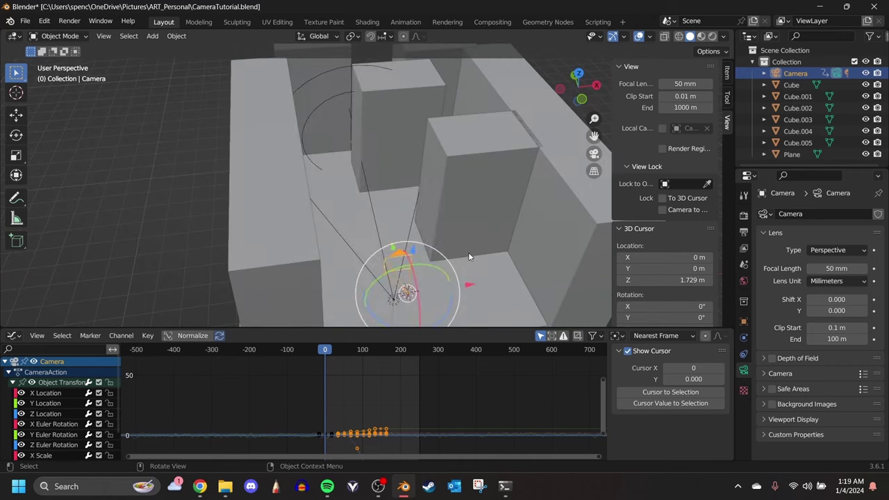
- Play the camera walk, stop it at frame 136, and orbit to a lower view of the blocks
{"action": "key", "text": "space"}
{"action": "middle_click_drag", "start_coordinate": [469, 263], "coordinate": [495, 289]}
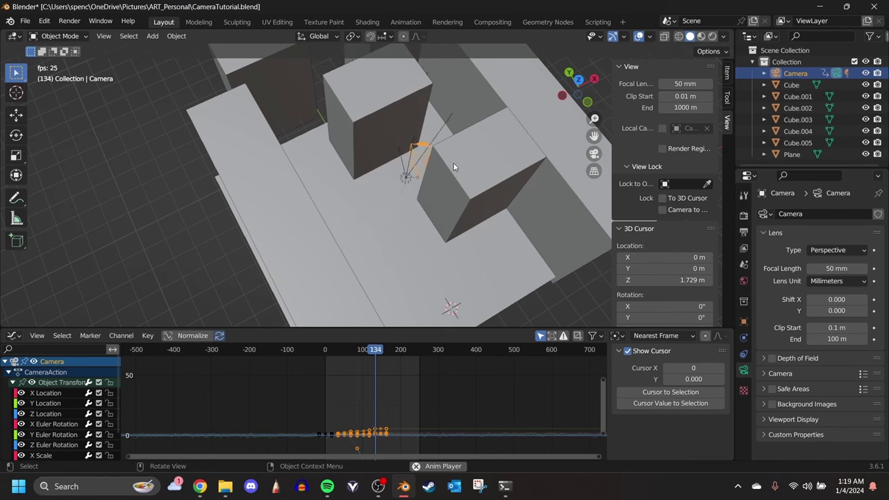
{"action": "key", "text": "space"}
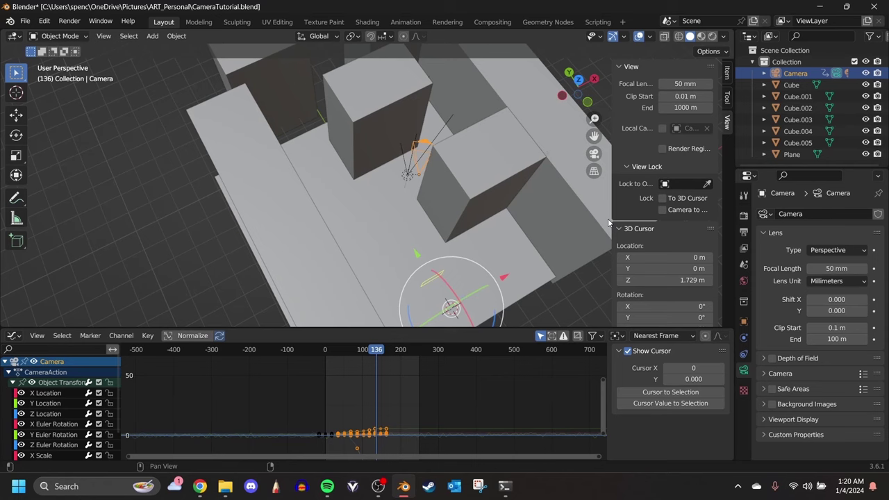
{"action": "middle_click_drag", "start_coordinate": [609, 222], "coordinate": [156, 101]}
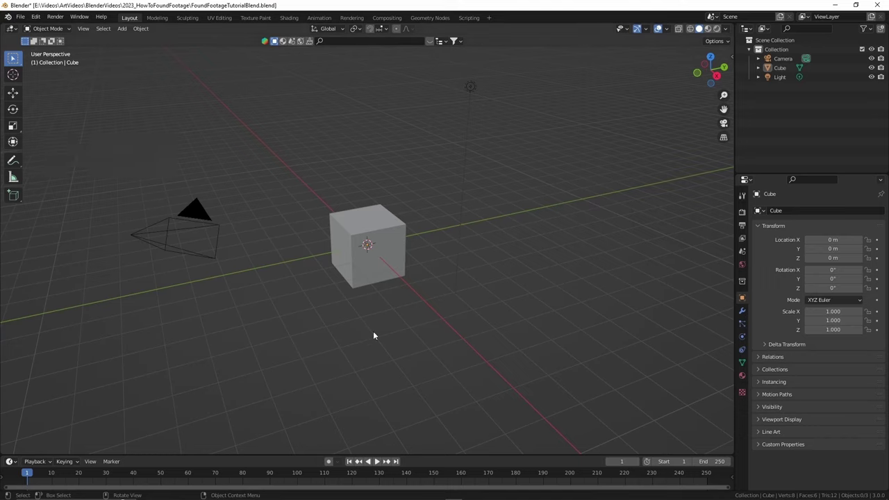
- Select the cube and begin scaling it into the long wall block
{"action": "left_click", "coordinate": [367, 239]}
{"action": "key", "text": "s"}
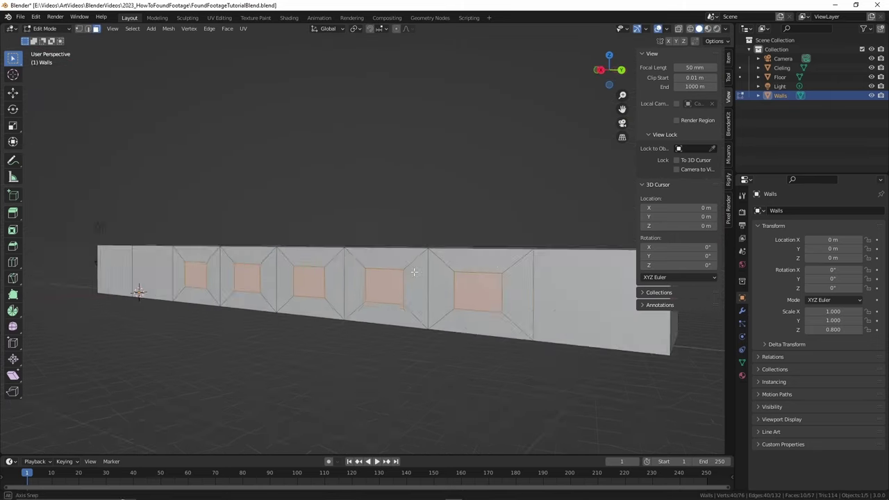
- Make the inset door faces taller along Z and shift them vertically, ready to add a floor modifier
{"action": "middle_click_drag", "start_coordinate": [414, 272], "coordinate": [423, 267]}
{"action": "key", "text": "s"}
{"action": "key", "text": "z"}
{"action": "left_click", "coordinate": [455, 255]}
{"action": "key", "text": "g"}
{"action": "key", "text": "z"}
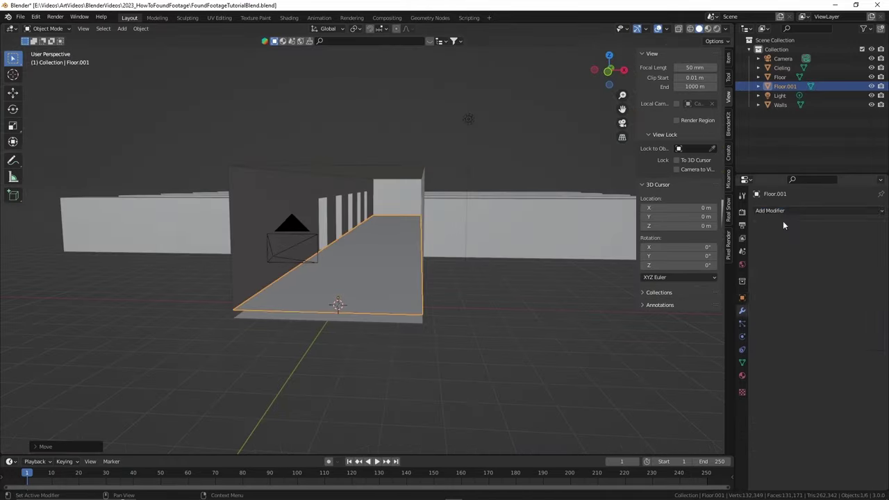
{"action": "left_click", "coordinate": [781, 211]}
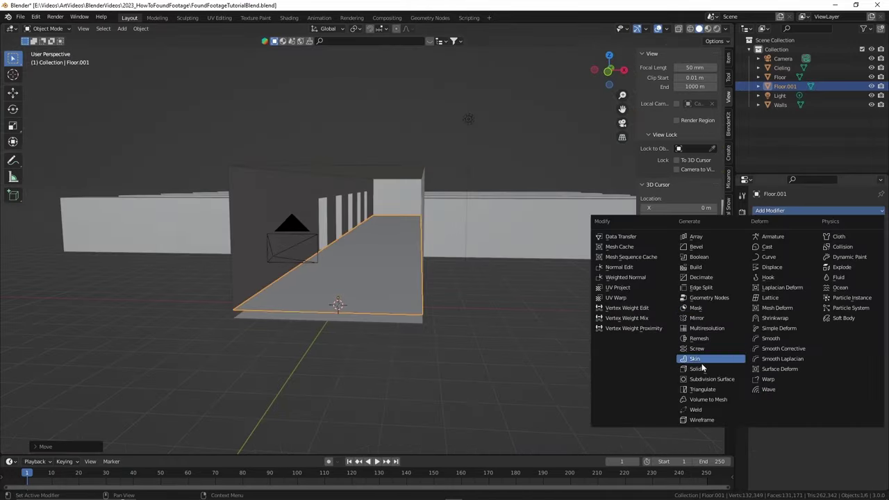
- Add a Displace modifier to Floor.001 and change its interaction mode for sculpting
{"action": "left_click", "coordinate": [783, 269]}
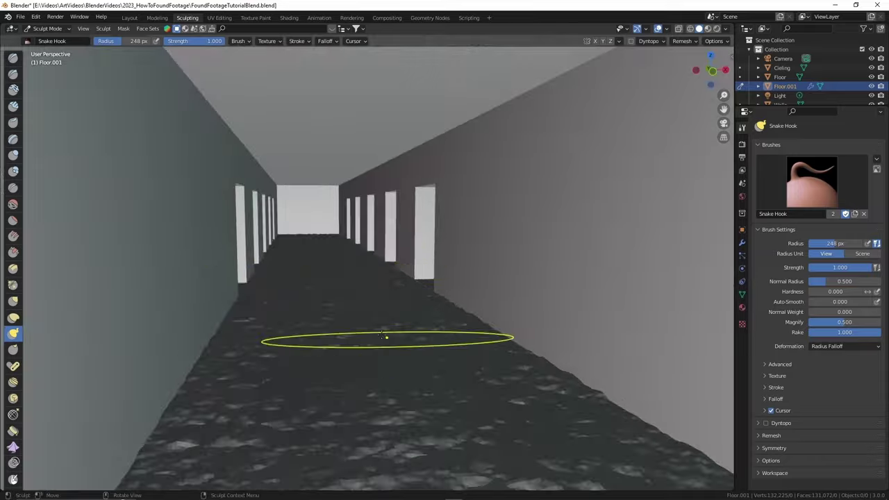
{"action": "left_click", "coordinate": [47, 29]}
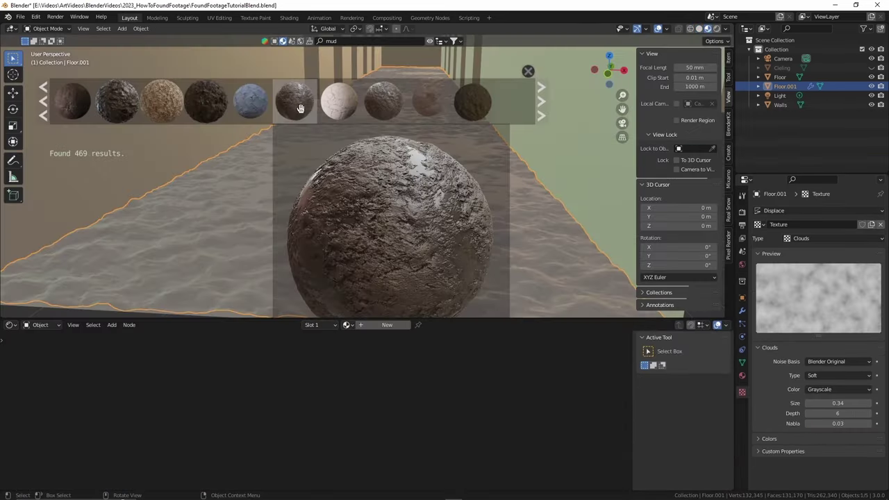
- Apply the brown_mud_02 material to Floor.001, then add a Voronoi Texture node to Floor's material
{"action": "left_click_drag", "start_coordinate": [300, 108], "coordinate": [266, 285]}
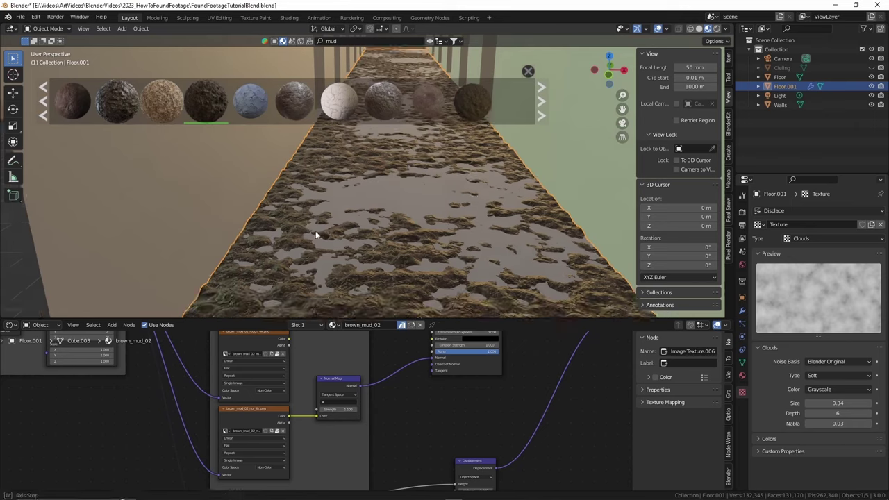
{"action": "left_click", "coordinate": [407, 208]}
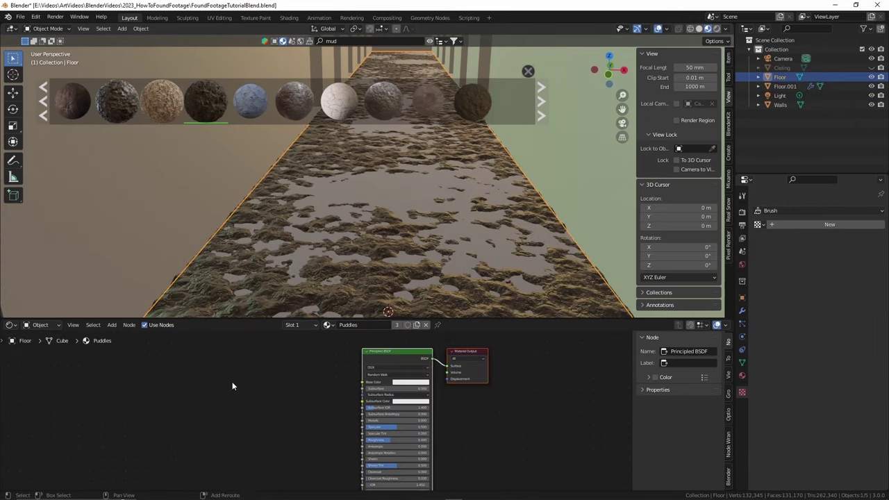
{"action": "key", "text": "shift+a"}
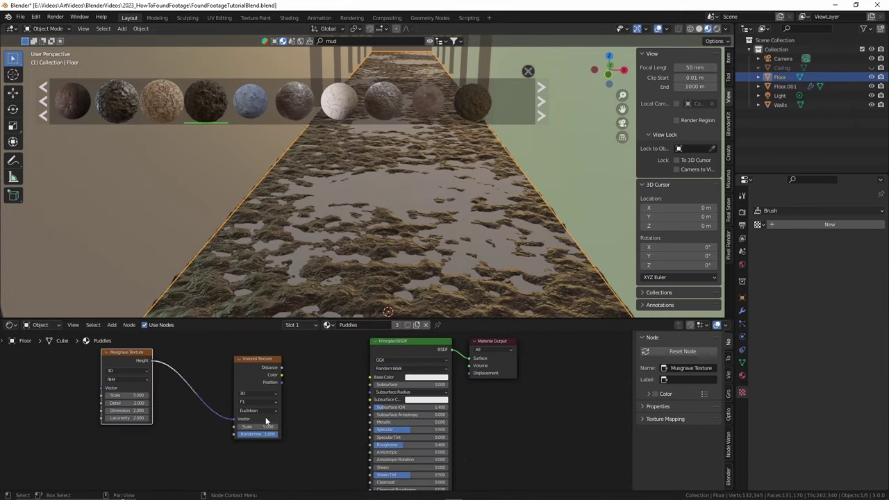
{"action": "left_click", "coordinate": [266, 421]}
{"action": "middle_click_drag", "start_coordinate": [266, 421], "coordinate": [201, 397]}
{"action": "middle_click_drag", "start_coordinate": [361, 229], "coordinate": [376, 221]}
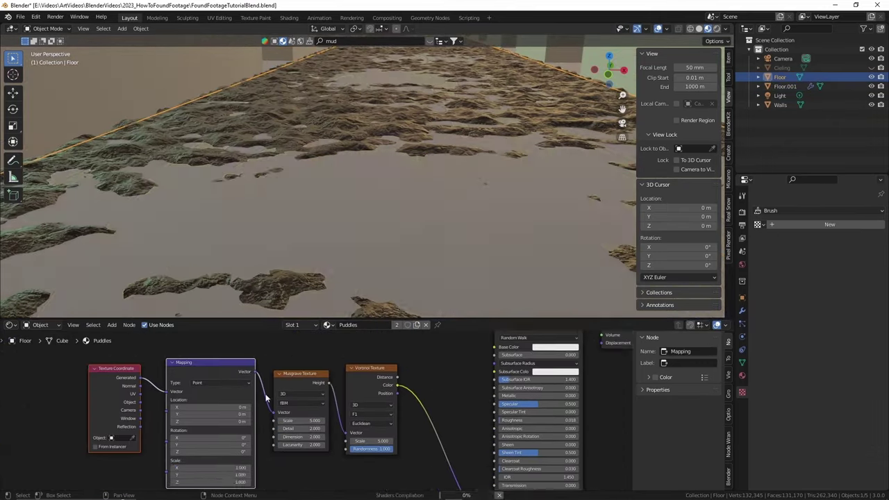
- Apply Mapping scale 15 × 65.8 × 15 and place the Dusty_Concrete staircase asset in the corridor
{"action": "key", "text": "Return"}
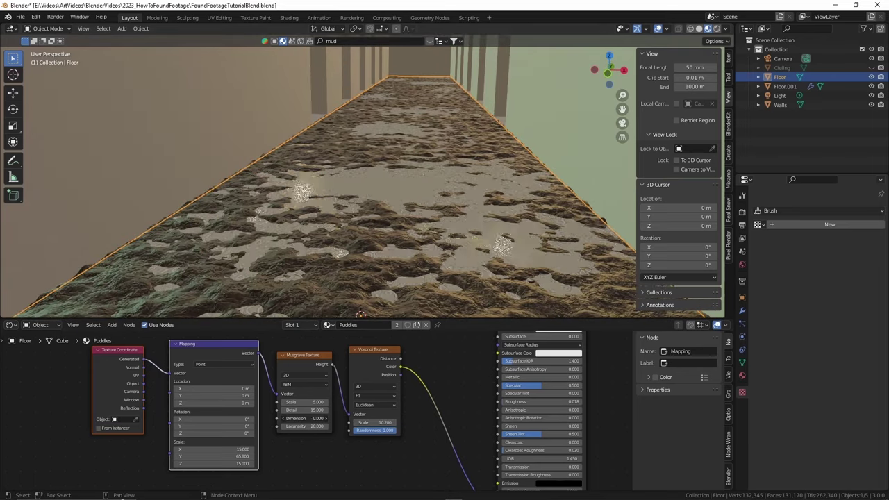
{"action": "middle_click_drag", "start_coordinate": [333, 208], "coordinate": [663, 91]}
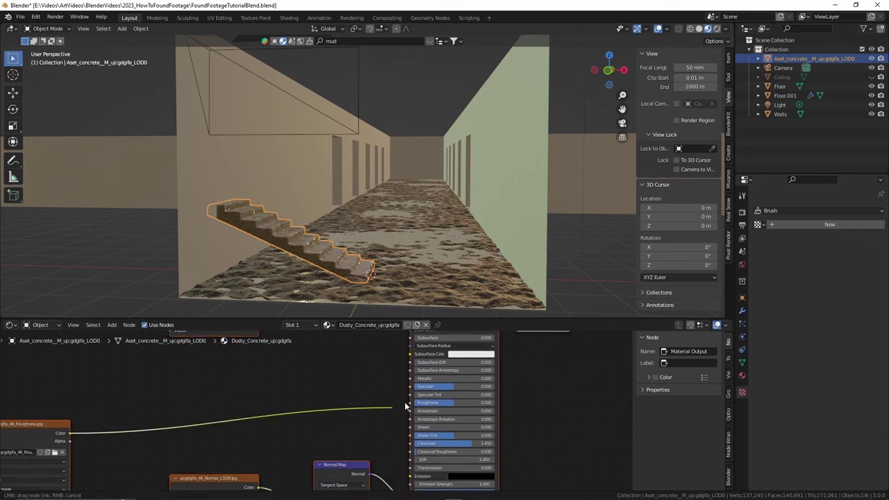
{"action": "middle_click_drag", "start_coordinate": [326, 264], "coordinate": [343, 200]}
{"action": "key", "text": "g"}
{"action": "key", "text": "z"}
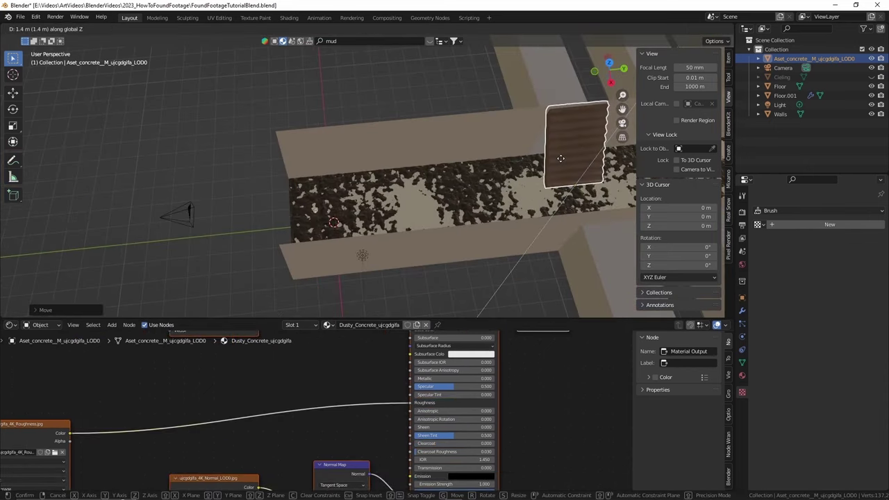
{"action": "key", "text": "Escape"}
{"action": "scroll", "coordinate": [373, 126], "scroll_direction": "up", "scroll_amount": 6}
{"action": "middle_click_drag", "start_coordinate": [428, 107], "coordinate": [386, 198]}
- Duplicate the five concrete blocks along Y down the hallway and give the walls Concrete_Block_thspegdaw
{"action": "key", "text": "g"}
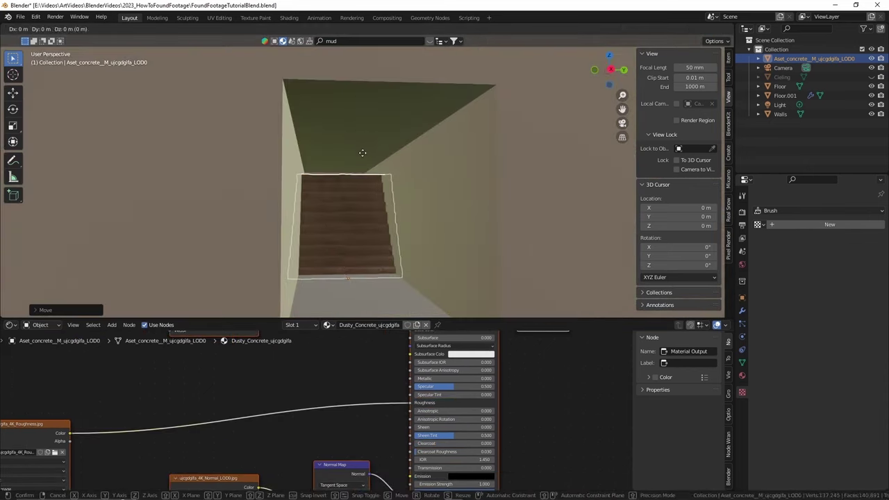
{"action": "key", "text": "Escape"}
{"action": "left_click", "coordinate": [411, 164]}
{"action": "scroll", "coordinate": [378, 165], "scroll_direction": "up", "scroll_amount": 4}
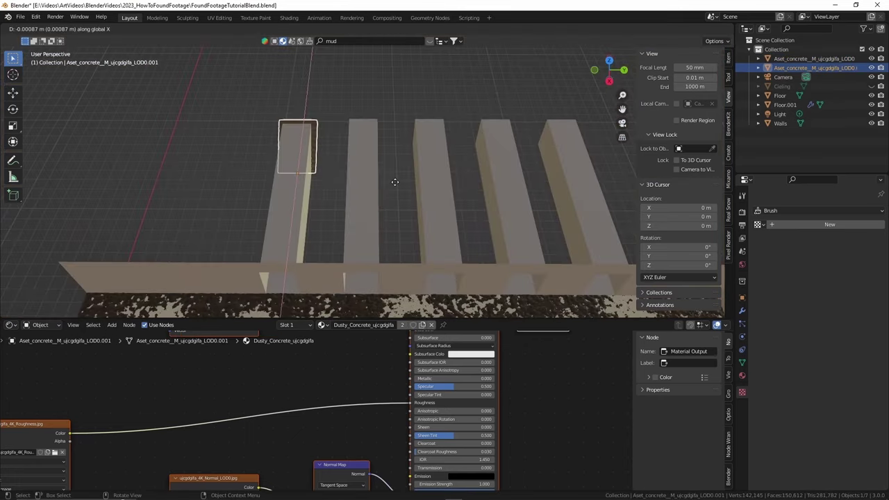
{"action": "key", "text": "shift+d"}
{"action": "key", "text": "y"}
{"action": "key", "text": "Escape"}
{"action": "key", "text": "ctrl+z"}
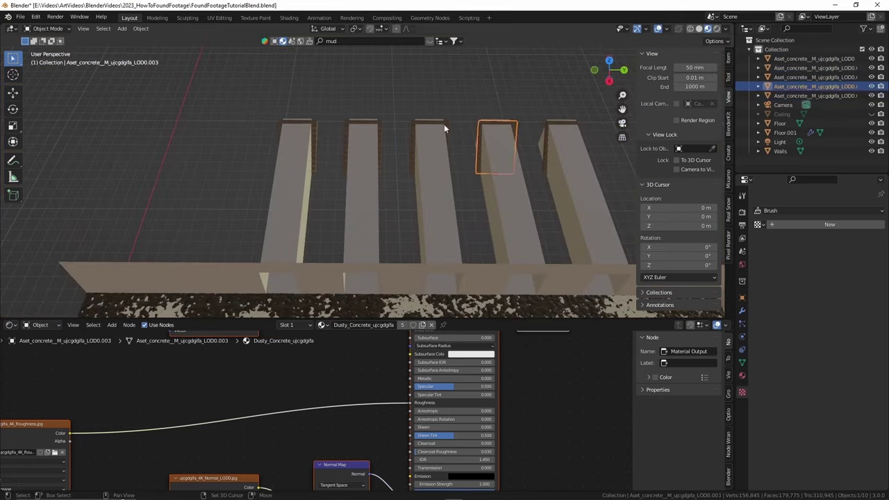
{"action": "key", "text": "shift+d"}
{"action": "key", "text": "y"}
{"action": "middle_click_drag", "start_coordinate": [494, 146], "coordinate": [328, 143]}
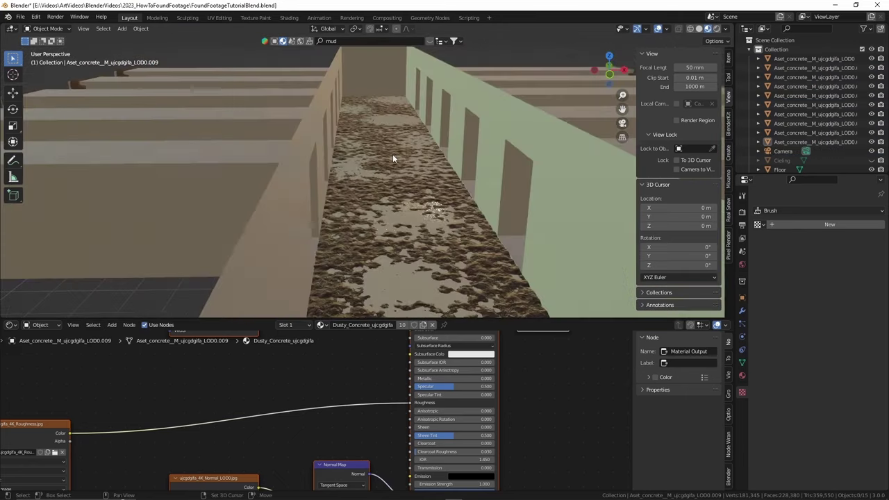
{"action": "left_click", "coordinate": [347, 324]}
{"action": "left_click", "coordinate": [378, 356]}
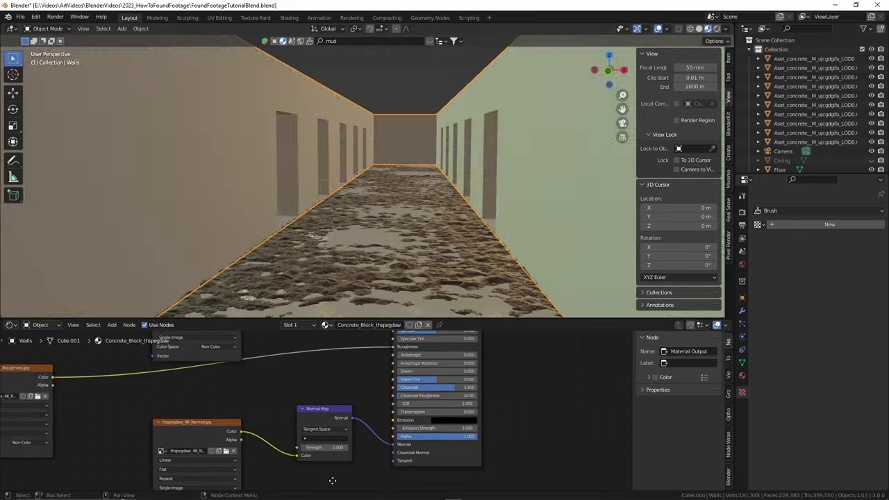
- Rearrange the wall texture nodes and add Texture Coordinate and Mapping nodes with Ctrl+T
{"action": "middle_click_drag", "start_coordinate": [303, 127], "coordinate": [372, 133]}
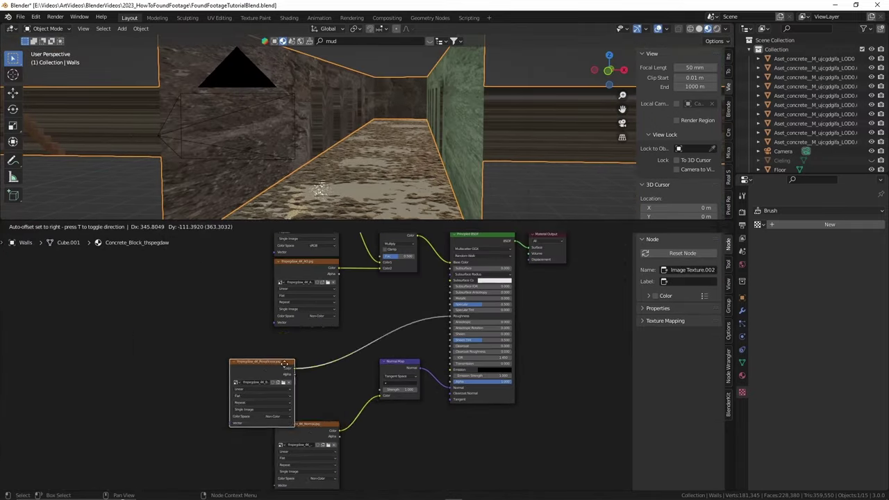
{"action": "left_click", "coordinate": [284, 363]}
{"action": "key", "text": "ctrl+t"}
{"action": "scroll", "coordinate": [284, 363], "scroll_direction": "down", "scroll_amount": 2}
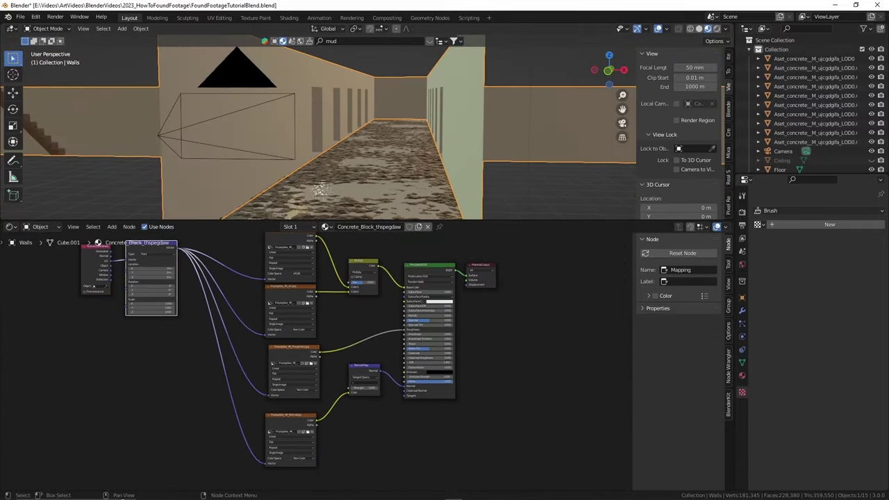
{"action": "scroll", "coordinate": [56, 261], "scroll_direction": "up", "scroll_amount": 2}
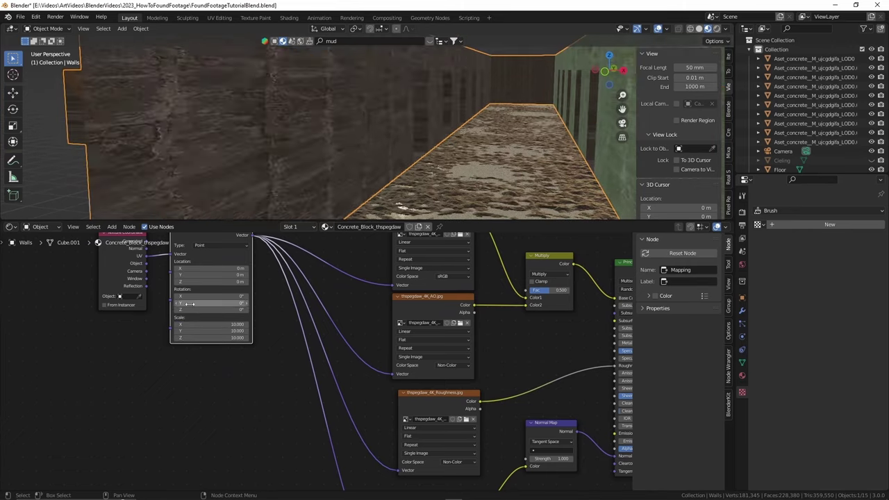
- Rotate the wall Mapping 90° on Z, scale it 5 × 40 × 5, and switch to UV Editing
{"action": "double_click", "coordinate": [208, 309]}
{"action": "type", "text": "90"}
{"action": "key", "text": "Return"}
{"action": "left_click_drag", "start_coordinate": [208, 324], "coordinate": [209, 338]}
{"action": "type", "text": "5"}
{"action": "key", "text": "Return"}
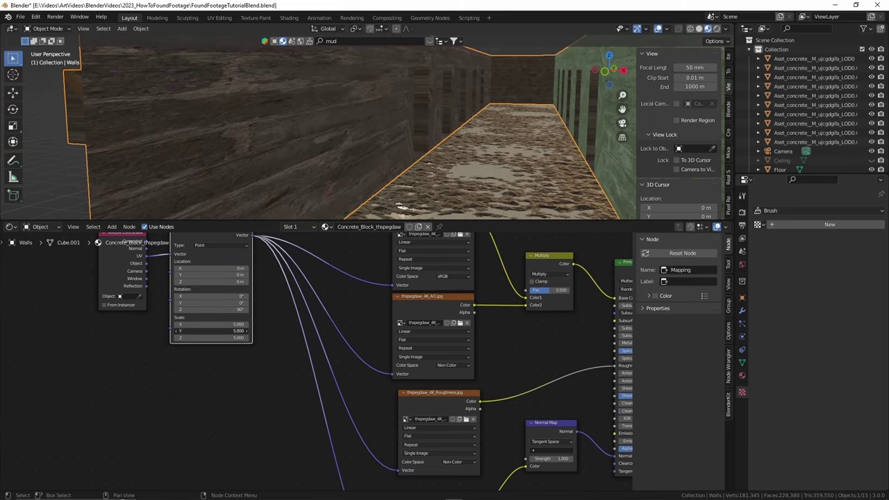
{"action": "double_click", "coordinate": [208, 331]}
{"action": "type", "text": "40"}
{"action": "key", "text": "Return"}
{"action": "middle_click_drag", "start_coordinate": [333, 111], "coordinate": [468, 151]}
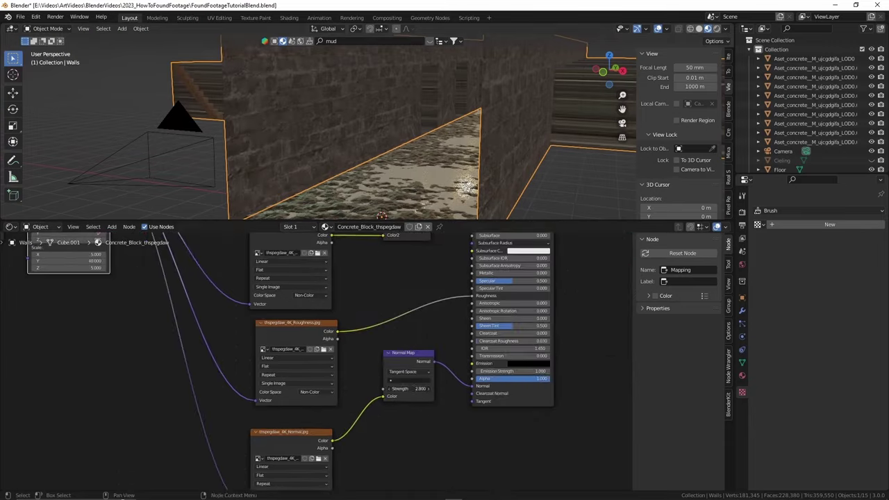
{"action": "left_click", "coordinate": [218, 18]}
{"action": "scroll", "coordinate": [297, 235], "scroll_direction": "down", "scroll_amount": 3}
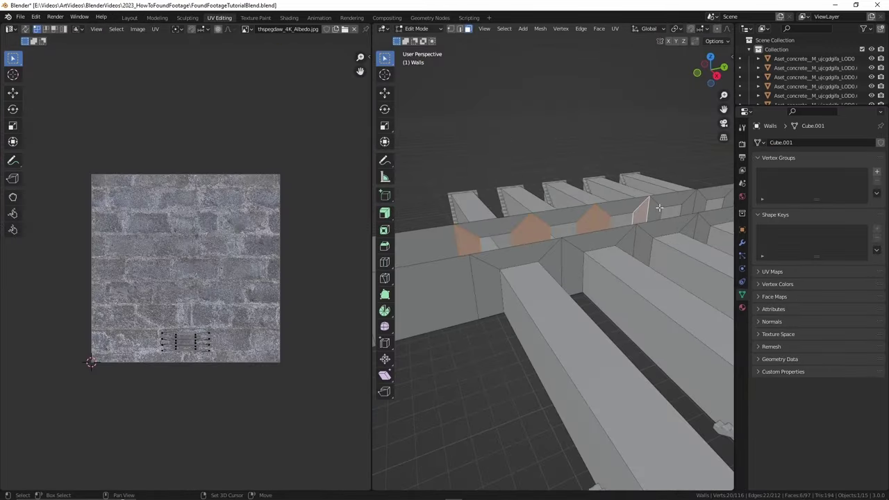
- Select the beam's top and side faces and move and squash their UV island vertically
{"action": "middle_click_drag", "start_coordinate": [659, 208], "coordinate": [625, 223]}
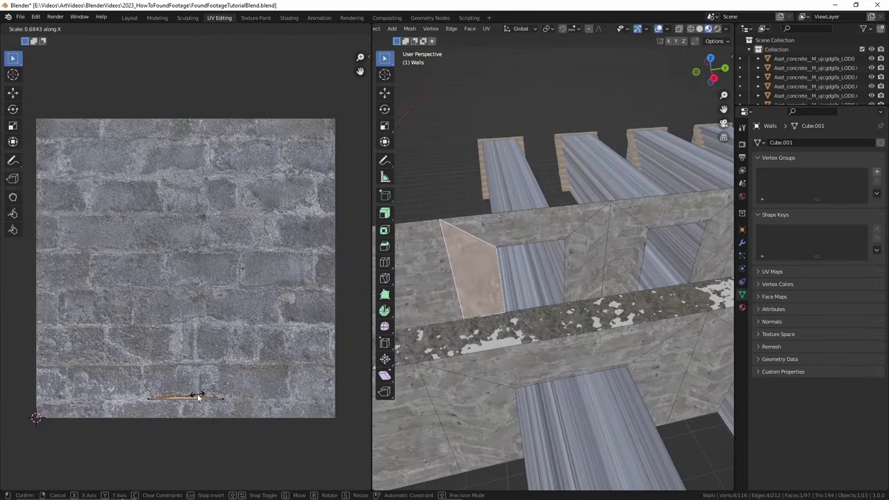
{"action": "left_click", "coordinate": [510, 190]}
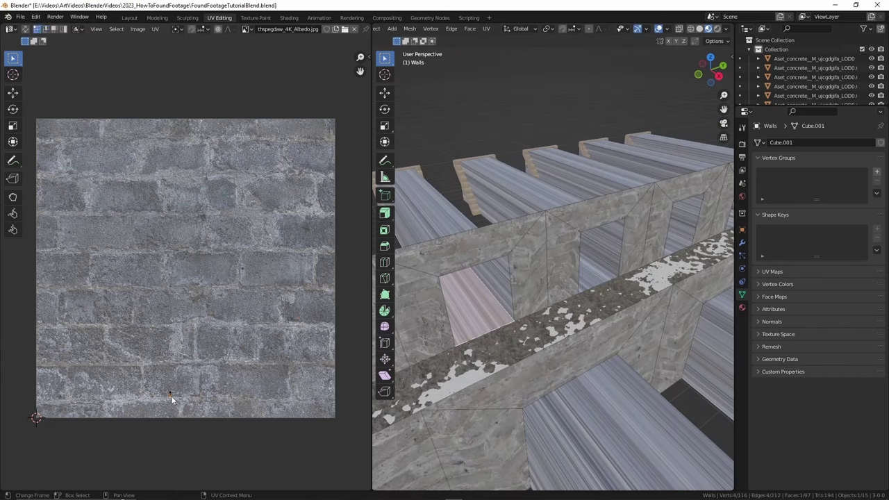
{"action": "middle_click_drag", "start_coordinate": [416, 327], "coordinate": [677, 265]}
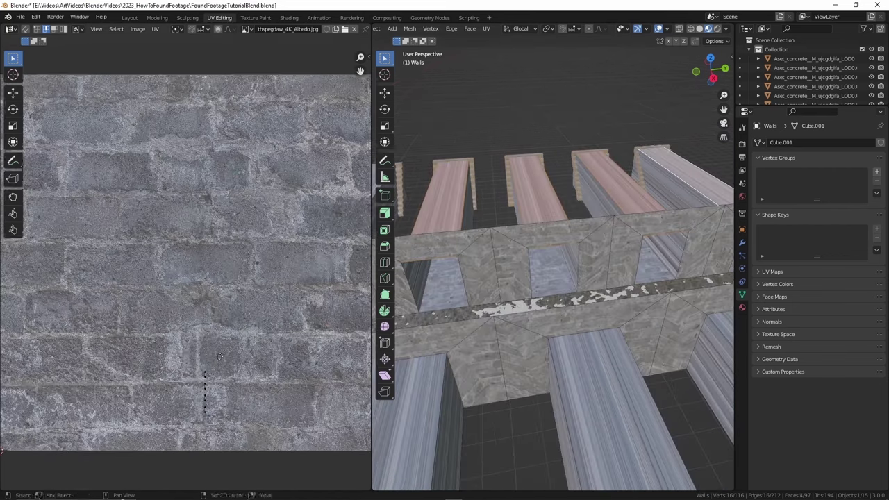
{"action": "key", "text": "g"}
{"action": "left_click", "coordinate": [240, 371]}
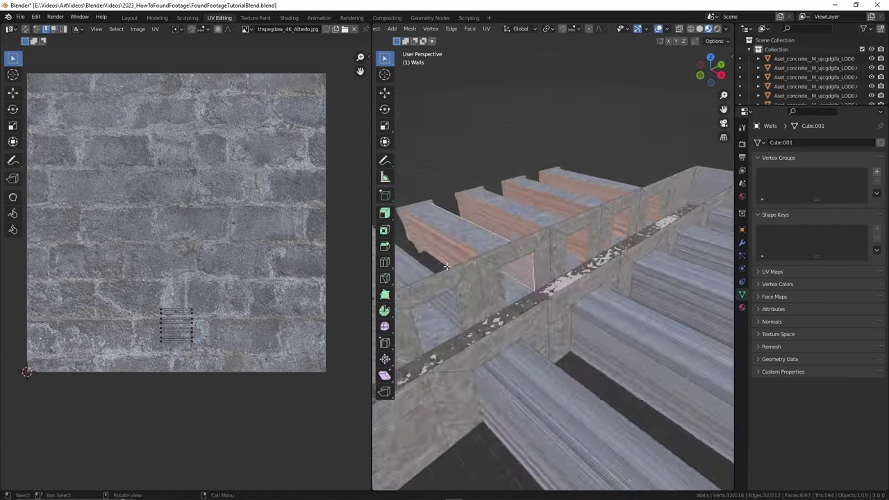
{"action": "scroll", "coordinate": [172, 316], "scroll_direction": "up", "scroll_amount": 3}
{"action": "key", "text": "s"}
{"action": "key", "text": "y"}
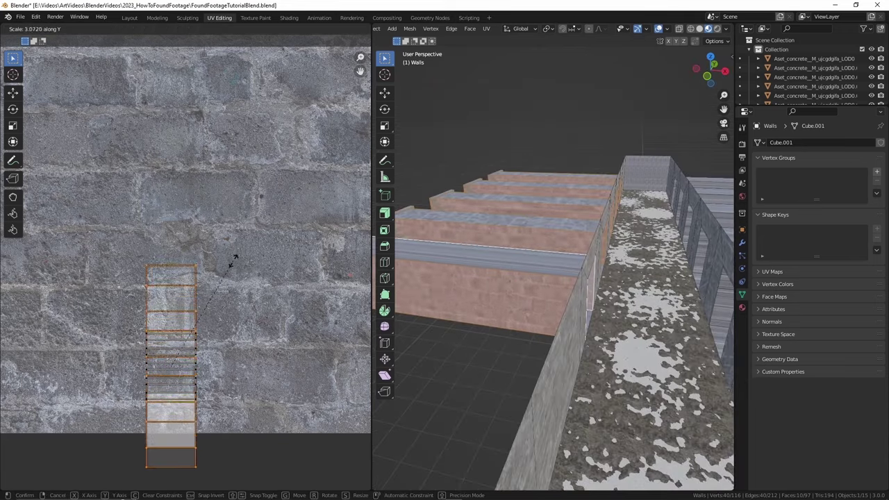
- Shift the beam-top and wall-face UV islands along Y and squash the wall face UVs into a strip
{"action": "left_click", "coordinate": [203, 325]}
{"action": "middle_click_drag", "start_coordinate": [569, 326], "coordinate": [598, 306]}
{"action": "left_click", "coordinate": [599, 306], "text": "shift"}
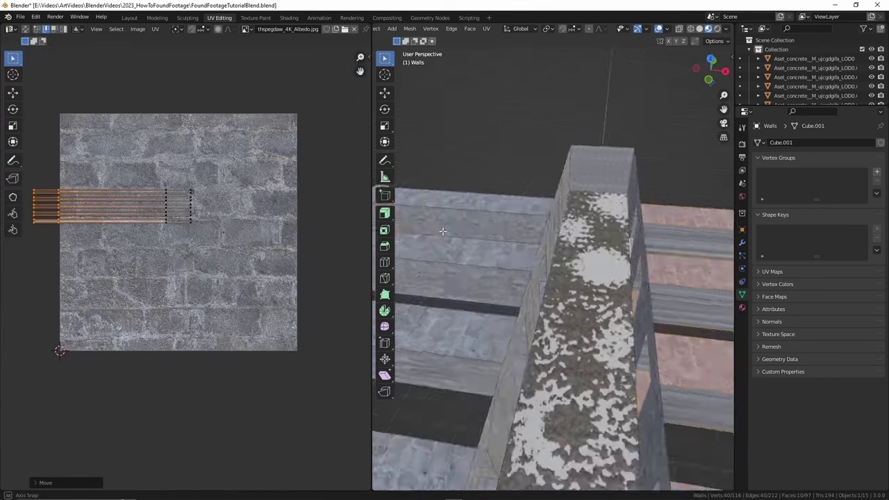
{"action": "left_click", "coordinate": [482, 283]}
{"action": "middle_click_drag", "start_coordinate": [481, 283], "coordinate": [556, 271]}
{"action": "scroll", "coordinate": [174, 173], "scroll_direction": "up", "scroll_amount": 5}
{"action": "key", "text": "a"}
{"action": "key", "text": "g"}
{"action": "key", "text": "y"}
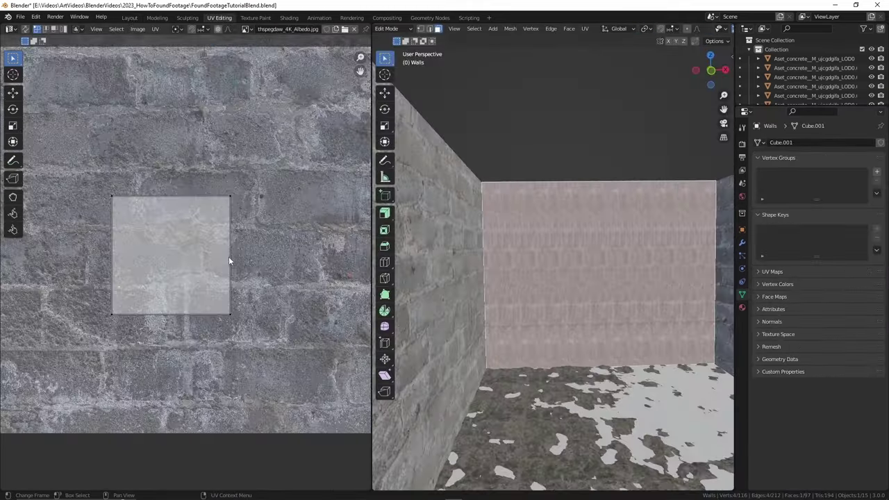
{"action": "key", "text": "s"}
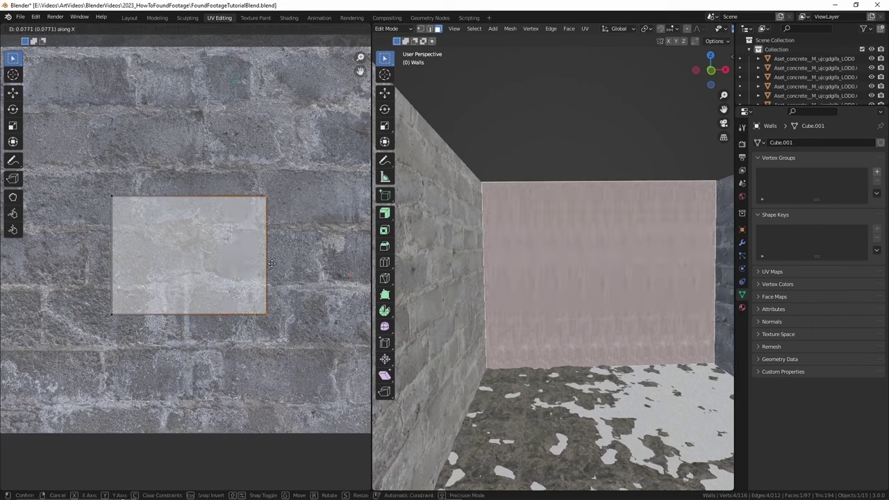
{"action": "key", "text": "Tab"}
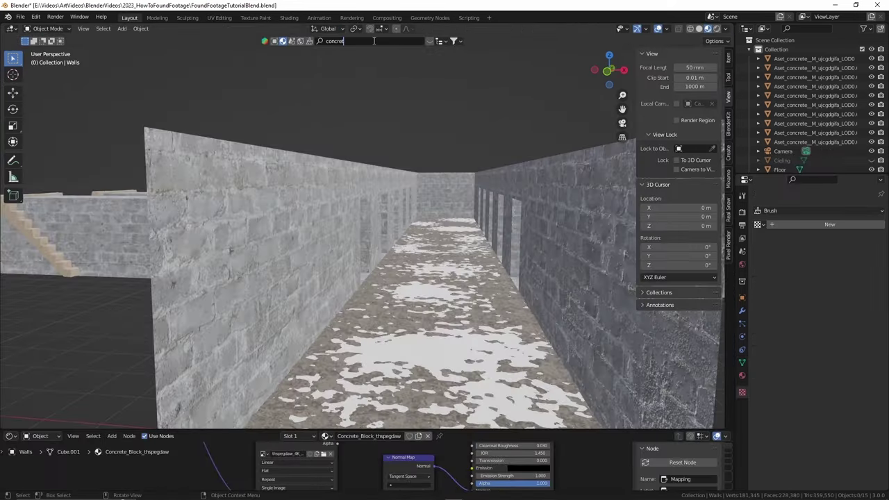
- Apply the searched concrete material to the Floor.001 ceiling plane and lower its Mapping Scale
{"action": "type", "text": "e"}
{"action": "key", "text": "Return"}
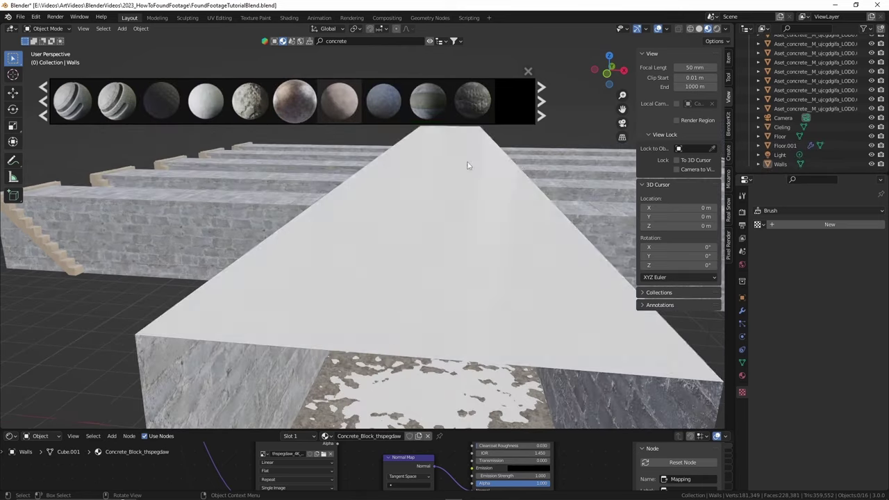
{"action": "left_click_drag", "start_coordinate": [429, 101], "coordinate": [518, 166]}
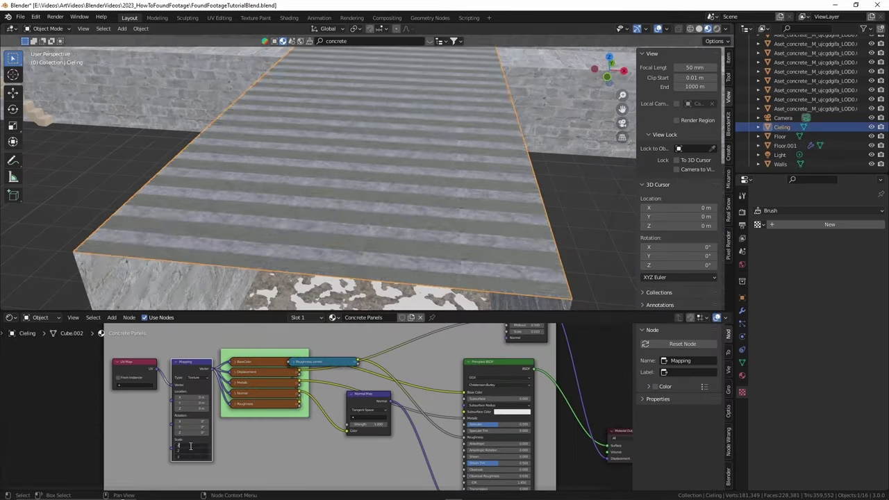
{"action": "key", "text": "Return"}
{"action": "middle_click_drag", "start_coordinate": [278, 208], "coordinate": [291, 145]}
{"action": "mouse_move", "coordinate": [349, 197]}
{"action": "middle_mouse_down"}
{"action": "mouse_move", "coordinate": [375, 188]}
{"action": "mouse_move", "coordinate": [378, 201]}
{"action": "mouse_move", "coordinate": [349, 196]}
{"action": "middle_mouse_up"}
{"action": "scroll", "coordinate": [350, 196], "scroll_direction": "down", "scroll_amount": 4}
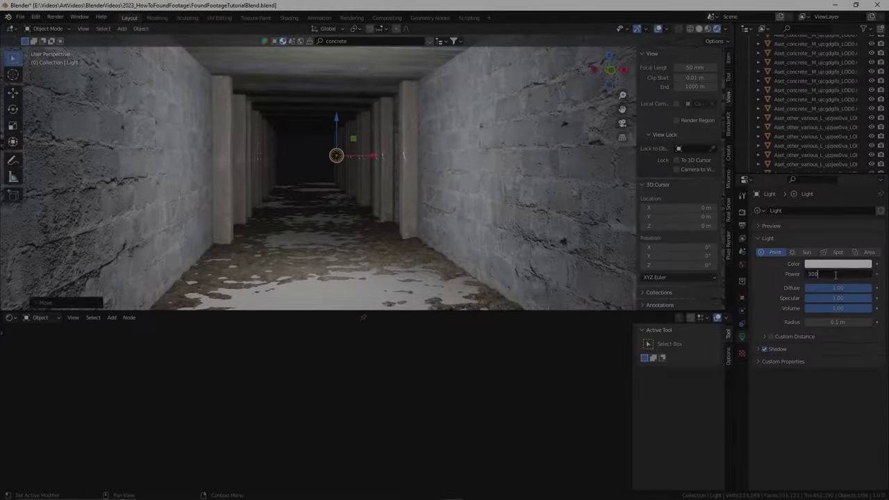
- Add Principled Volume fog to the World with a set density and a dark background colour
{"action": "middle_click_drag", "start_coordinate": [311, 138], "coordinate": [307, 137]}
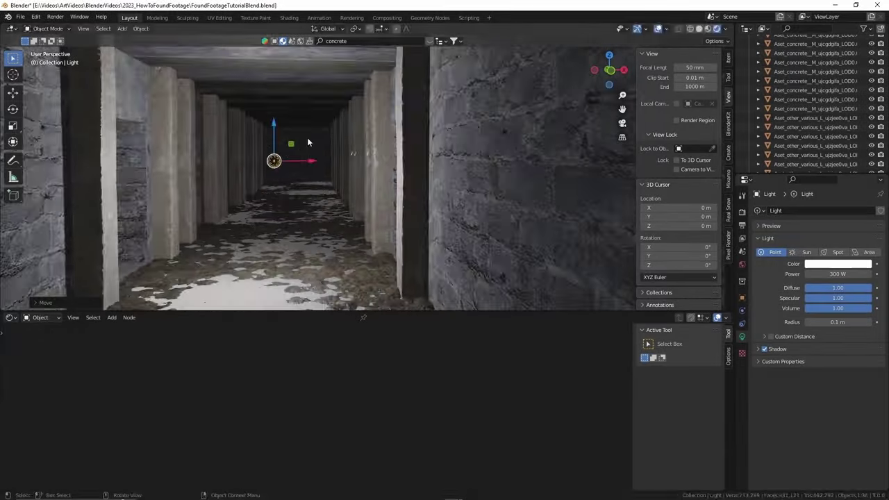
{"action": "left_click", "coordinate": [399, 430]}
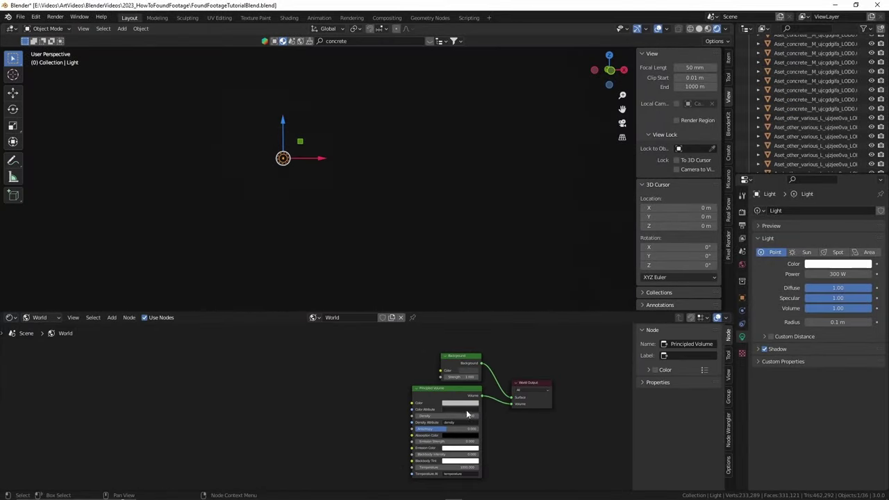
{"action": "key", "text": "Return"}
{"action": "scroll", "coordinate": [345, 146], "scroll_direction": "up", "scroll_amount": 3}
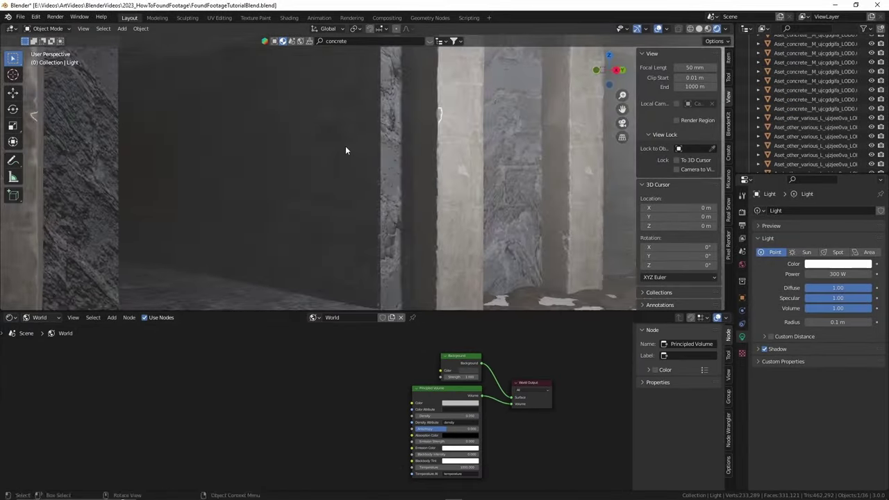
{"action": "left_click", "coordinate": [464, 369]}
- Move the first light along the X axis and centre the view on it
{"action": "key", "text": "g"}
{"action": "key", "text": "x"}
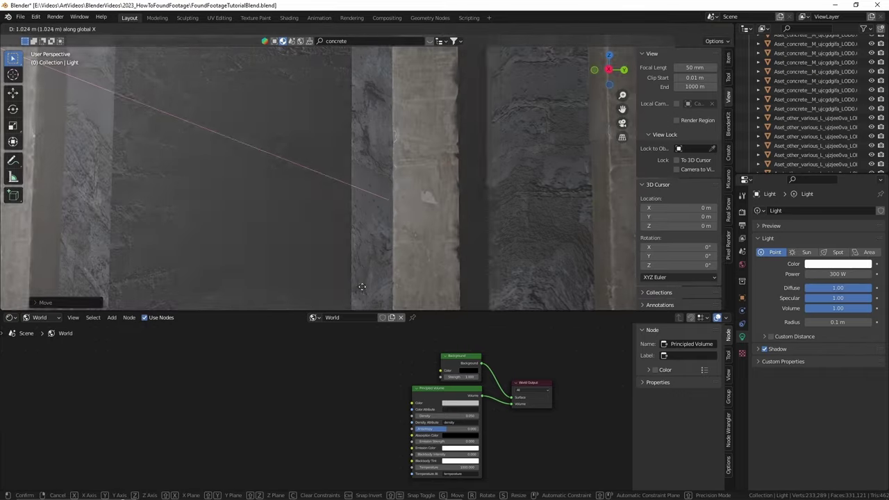
{"action": "left_click", "coordinate": [344, 174]}
{"action": "key", "text": "KP_Decimal"}
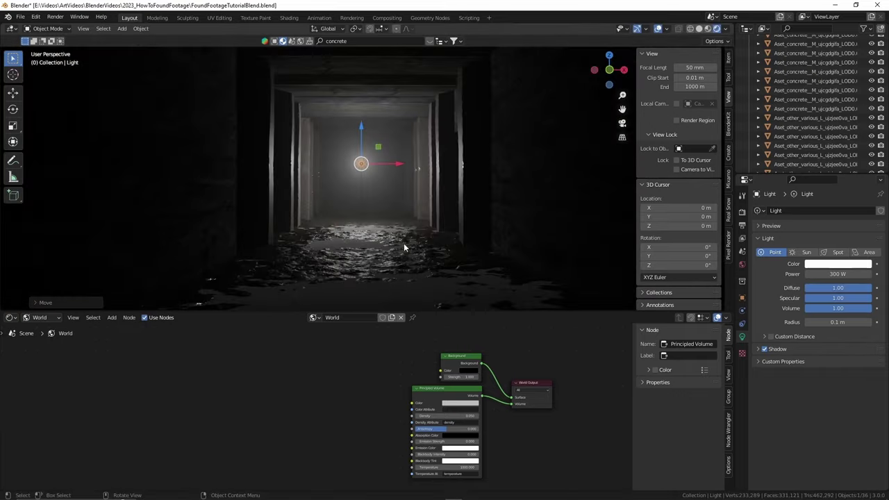
- Link the Voronoi Color into the BSDF Normal of the floor's Puddles material
{"action": "left_click", "coordinate": [403, 243]}
{"action": "left_click", "coordinate": [40, 317]}
{"action": "left_click", "coordinate": [43, 328]}
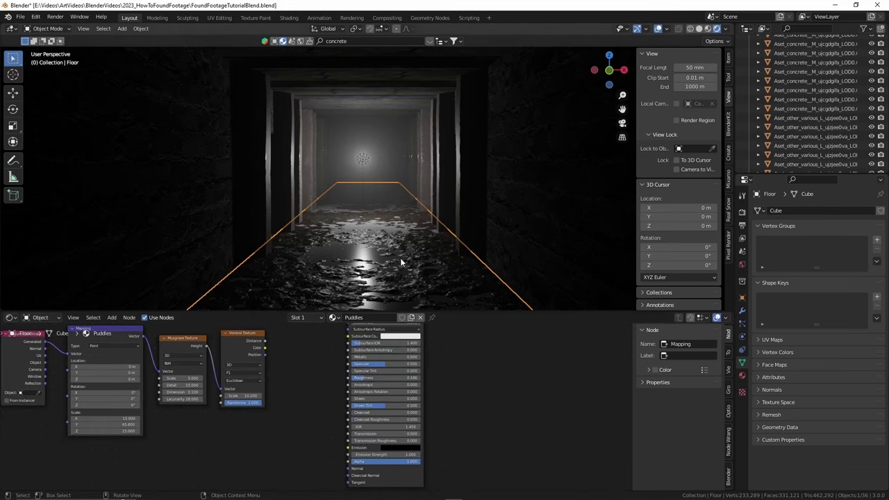
{"action": "scroll", "coordinate": [261, 375], "scroll_direction": "down", "scroll_amount": 1}
{"action": "left_click_drag", "start_coordinate": [265, 352], "coordinate": [336, 455]}
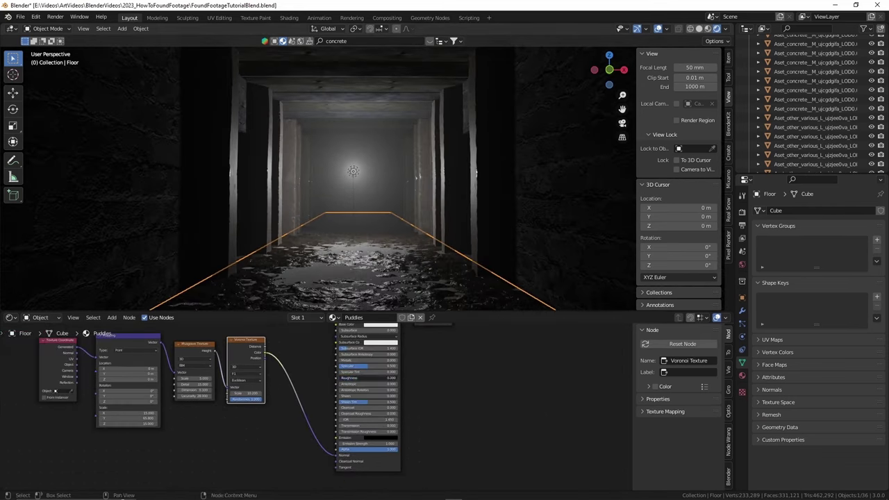
- Move the second light along the Y axis, then select the walls
{"action": "left_click", "coordinate": [353, 172]}
{"action": "key", "text": "g"}
{"action": "key", "text": "y"}
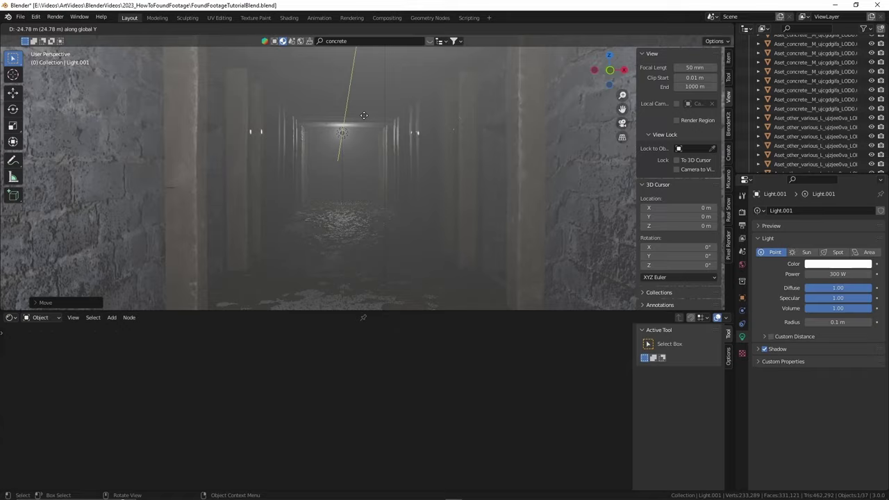
{"action": "left_click", "coordinate": [375, 149]}
{"action": "left_click", "coordinate": [552, 167]}
{"action": "left_click", "coordinate": [588, 345]}
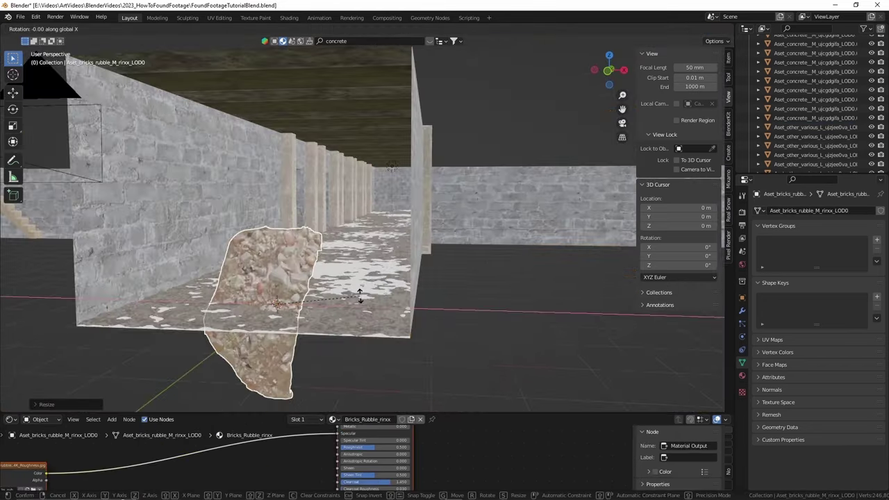
- Rotate the rubble pile 90° on X, then duplicate it and rotate the copy
{"action": "type", "text": "90"}
{"action": "key", "text": "Return"}
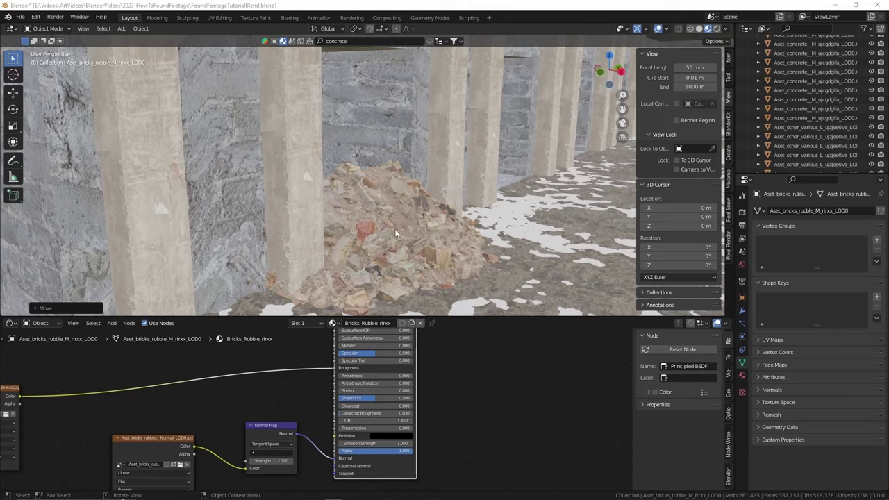
{"action": "key", "text": "shift+d"}
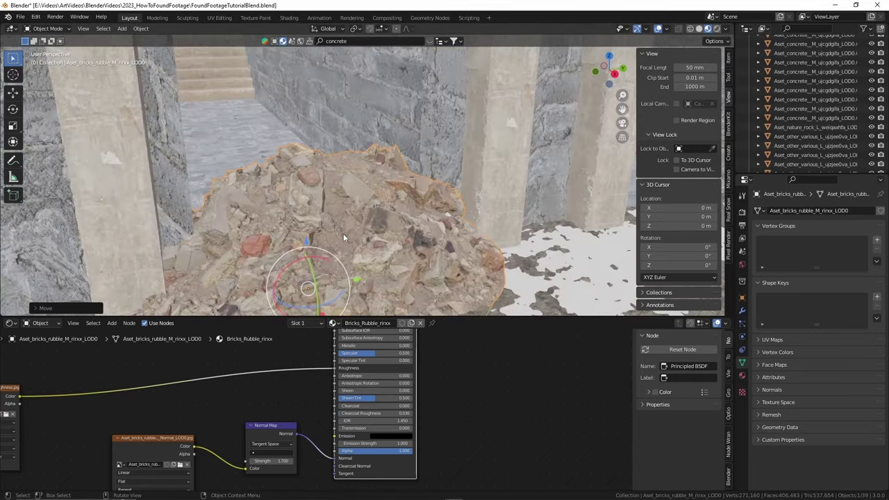
{"action": "key", "text": "r"}
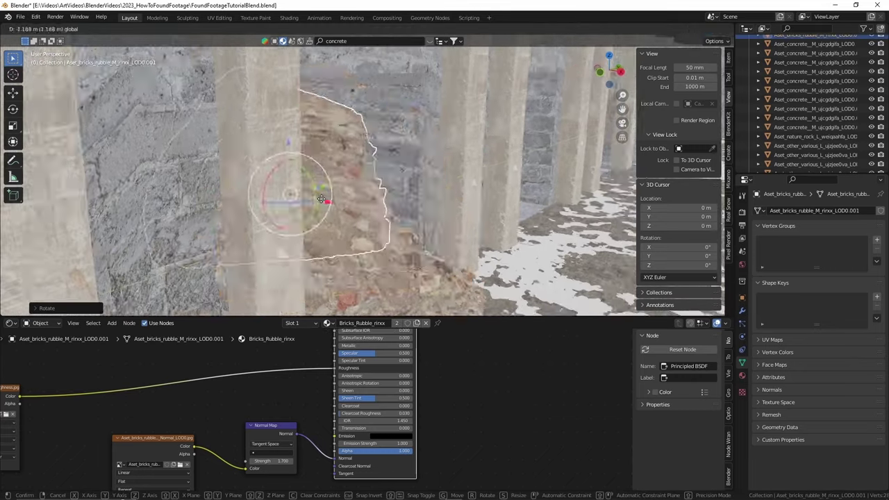
{"action": "left_click", "coordinate": [388, 174]}
{"action": "scroll", "coordinate": [343, 152], "scroll_direction": "up", "scroll_amount": 5}
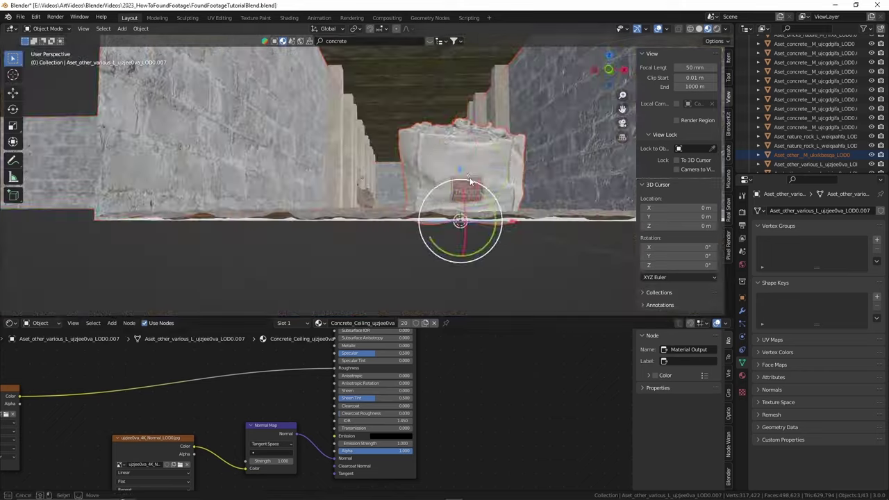
- Connect the sack's Normal Map to its BSDF, resize it, and link an image texture colour
{"action": "left_click_drag", "start_coordinate": [328, 451], "coordinate": [336, 458]}
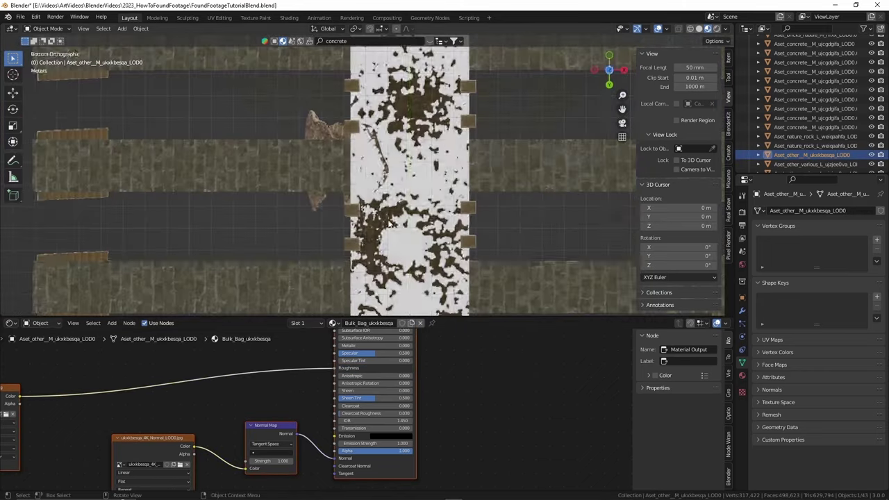
{"action": "key", "text": "s"}
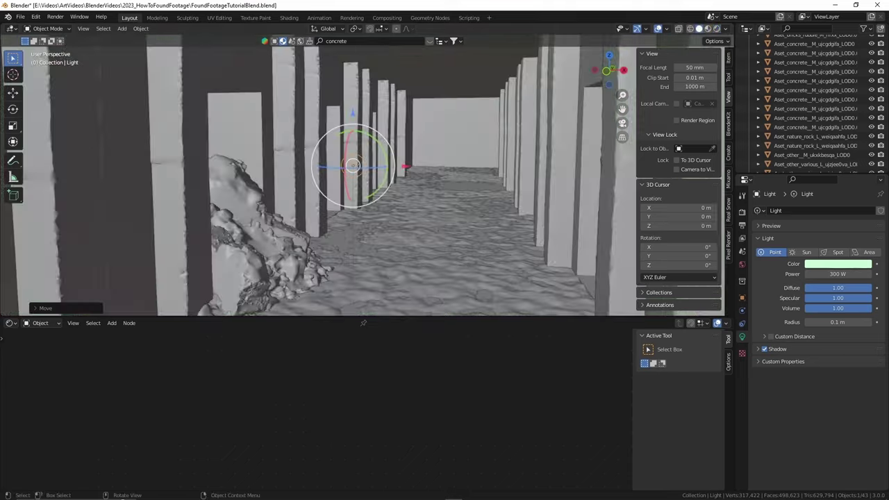
{"action": "left_click_drag", "start_coordinate": [19, 396], "coordinate": [333, 394]}
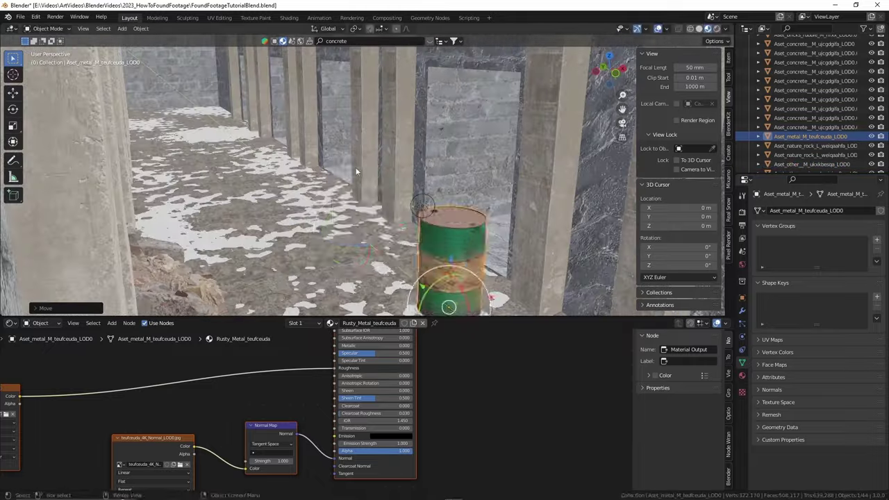
- Rotate the barrel, then add duplicate barrels including one tipped over
{"action": "key", "text": "r"}
{"action": "key", "text": "r"}
{"action": "key", "text": "shift+d"}
{"action": "key", "text": "r"}
{"action": "key", "text": "r"}
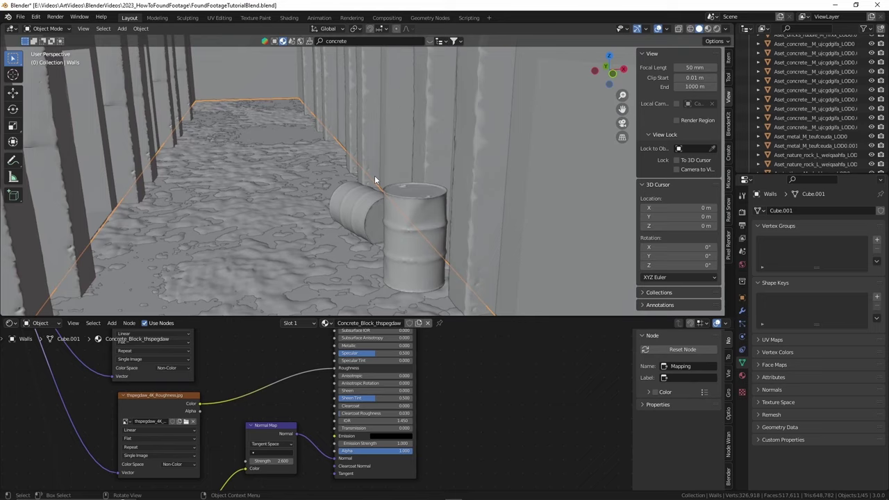
{"action": "key", "text": "shift+d"}
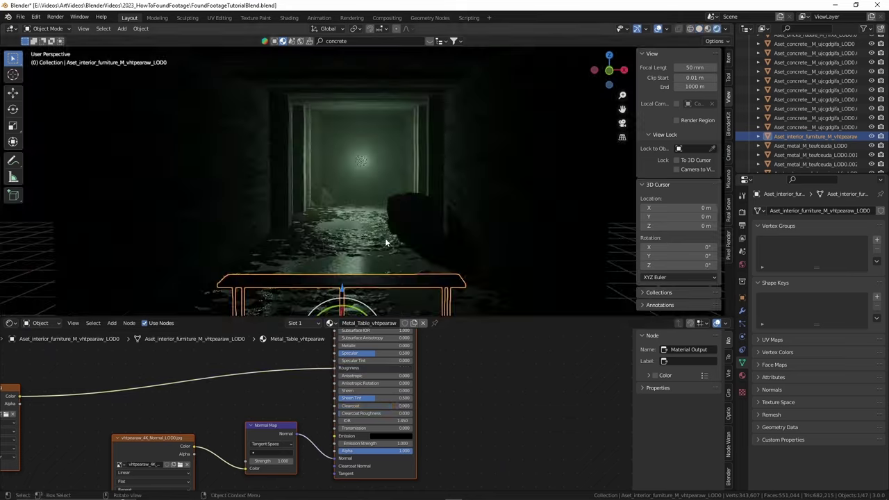
- Rotate the metal table on Y and stretch it wider along X
{"action": "key", "text": "r"}
{"action": "key", "text": "y"}
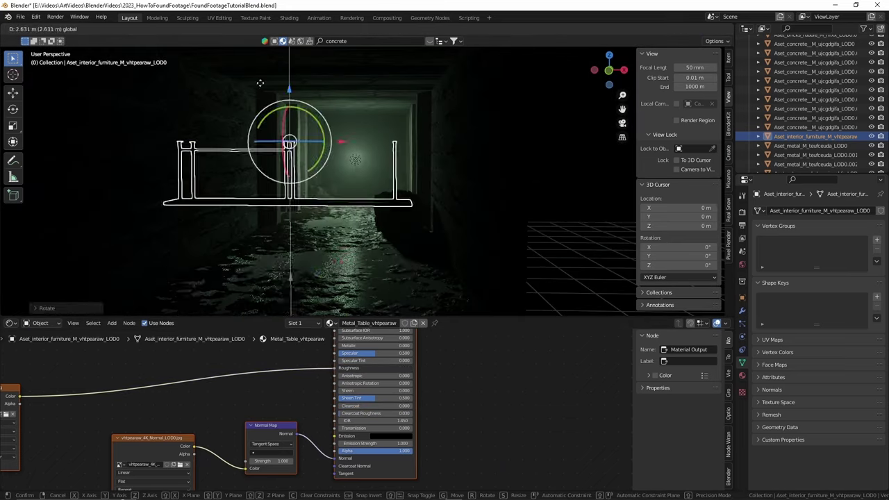
{"action": "key", "text": "s"}
{"action": "key", "text": "x"}
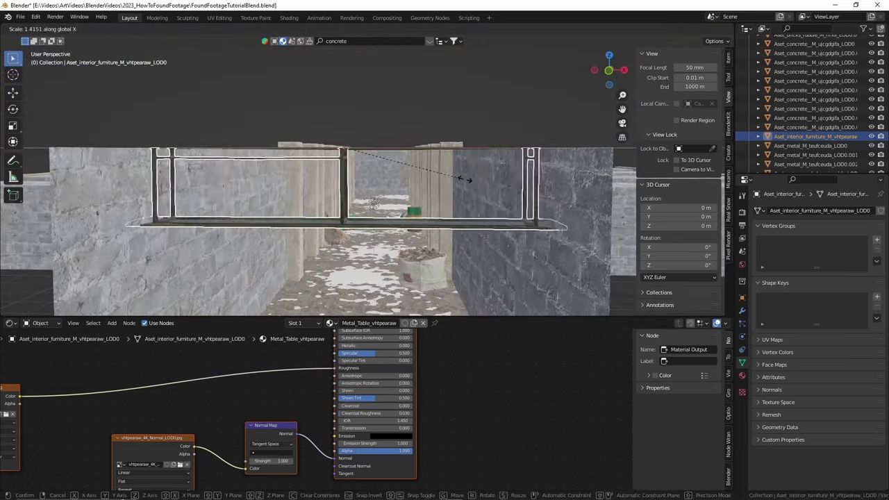
{"action": "left_click", "coordinate": [342, 96]}
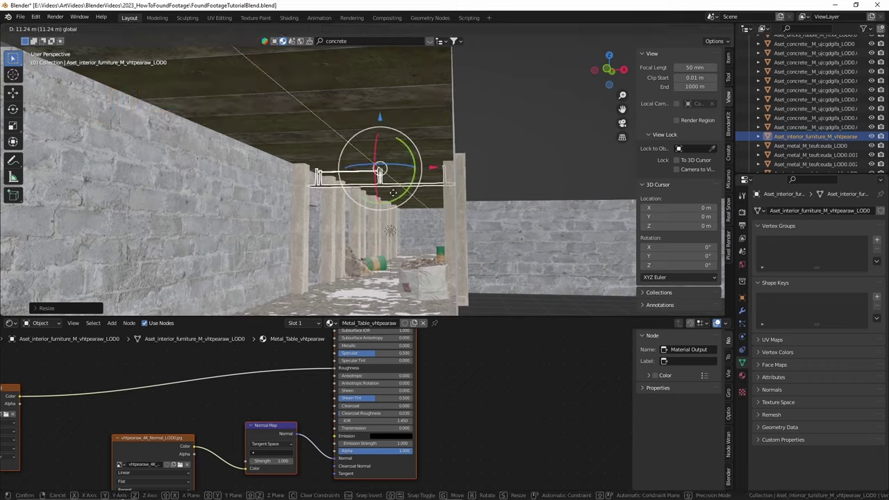
- Duplicate the metal table and slide the copy along the Y axis
{"action": "key", "text": "shift+d"}
{"action": "key", "text": "y"}
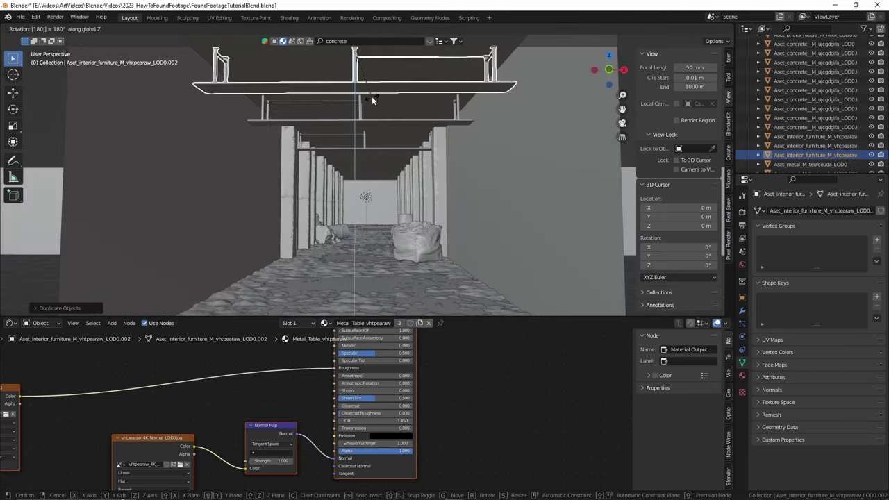
{"action": "left_click", "coordinate": [387, 187]}
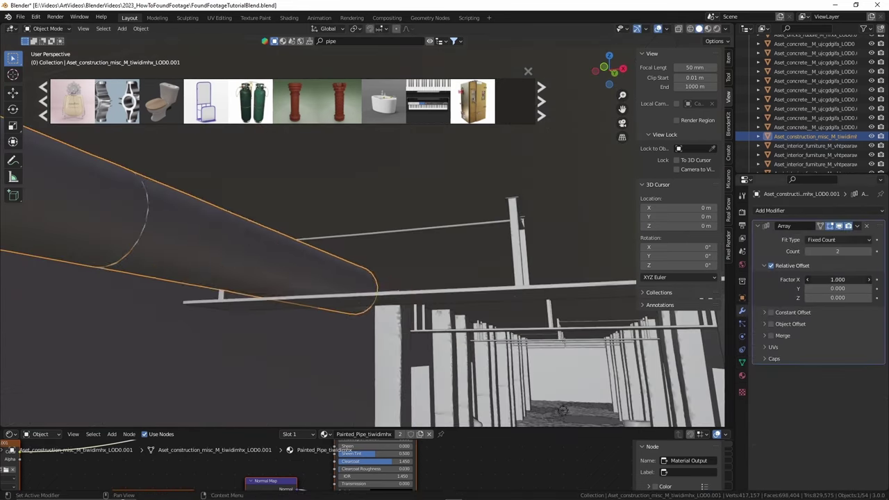
- Set the pipe Array offset factor to .99 with 13 copies, then raise the count to 25
{"action": "double_click", "coordinate": [846, 279]}
{"action": "type", "text": ".99"}
{"action": "type", "text": "13"}
{"action": "key", "text": "Return"}
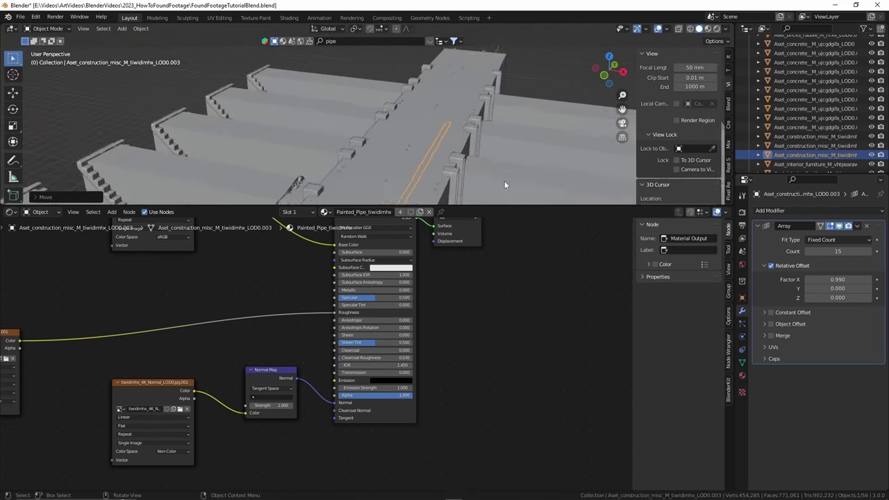
{"action": "double_click", "coordinate": [837, 251]}
{"action": "type", "text": "2"}
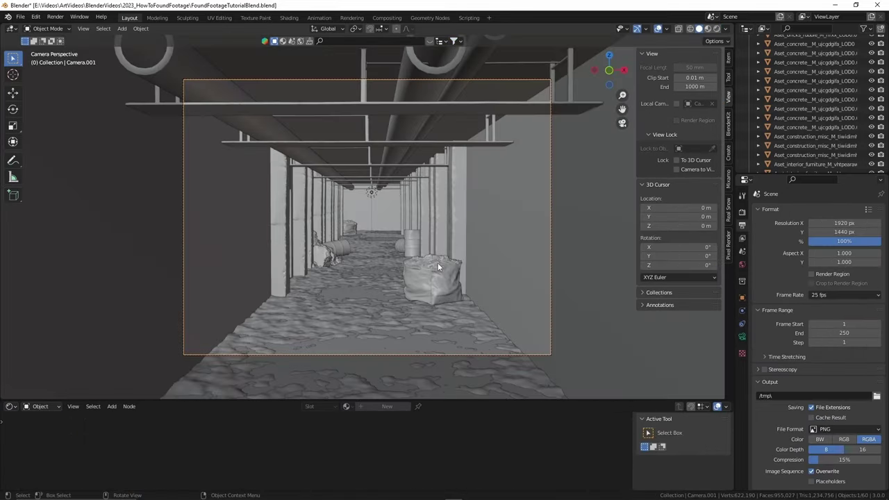
{"action": "left_click", "coordinate": [10, 406]}
- Make the bottom panel a taller Graph Editor and key Camera.001's location, rotation and scale
{"action": "left_click", "coordinate": [130, 334]}
{"action": "left_click_drag", "start_coordinate": [620, 401], "coordinate": [620, 305]}
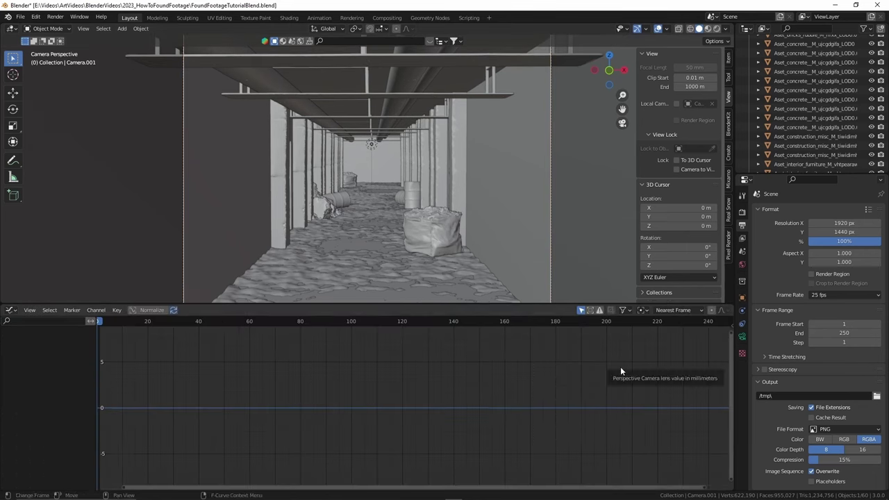
{"action": "scroll", "coordinate": [454, 233], "scroll_direction": "down", "scroll_amount": 3}
{"action": "key", "text": "i"}
{"action": "left_click", "coordinate": [454, 233]}
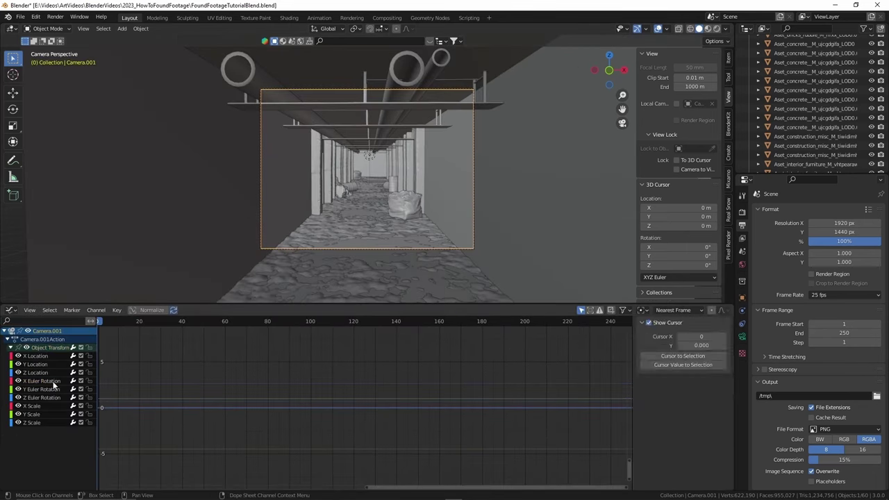
- Add a Noise modifier with scale 18 to the camera curves, preview it, and add a spot light
{"action": "left_click", "coordinate": [665, 376]}
{"action": "key", "text": "space"}
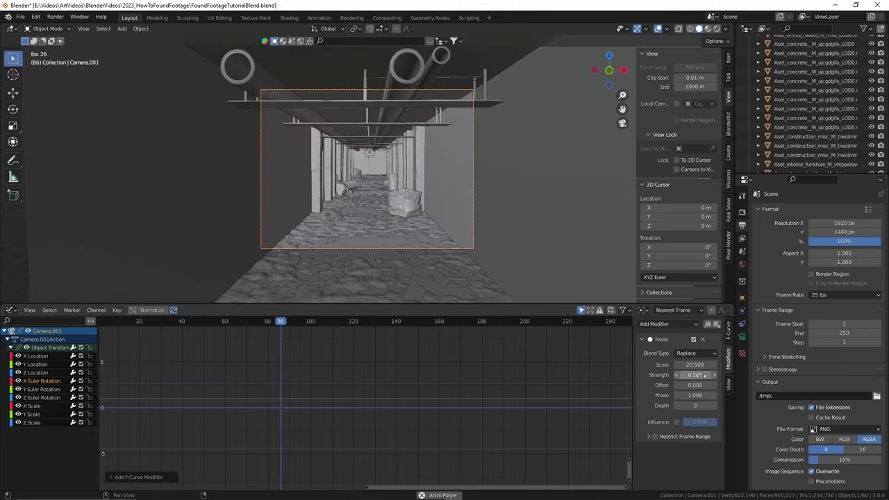
{"action": "left_click", "coordinate": [692, 364]}
{"action": "type", "text": "18"}
{"action": "key", "text": "Return"}
{"action": "left_click", "coordinate": [106, 321]}
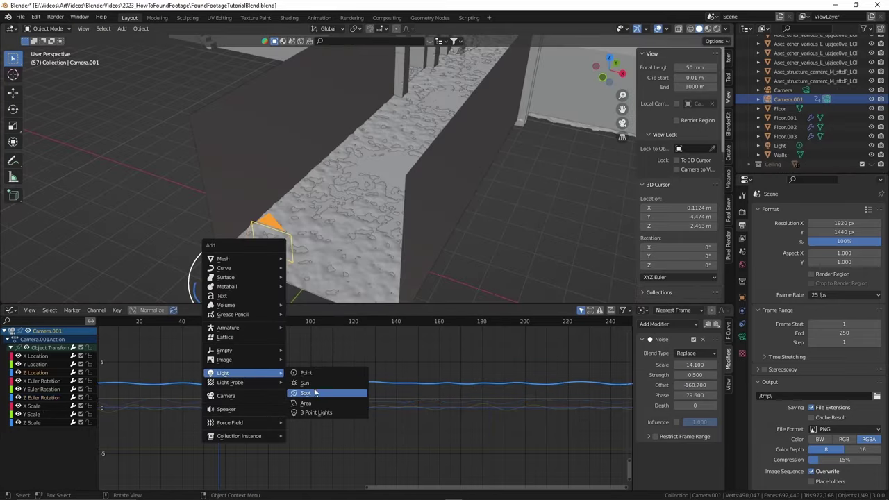
{"action": "left_click", "coordinate": [316, 393]}
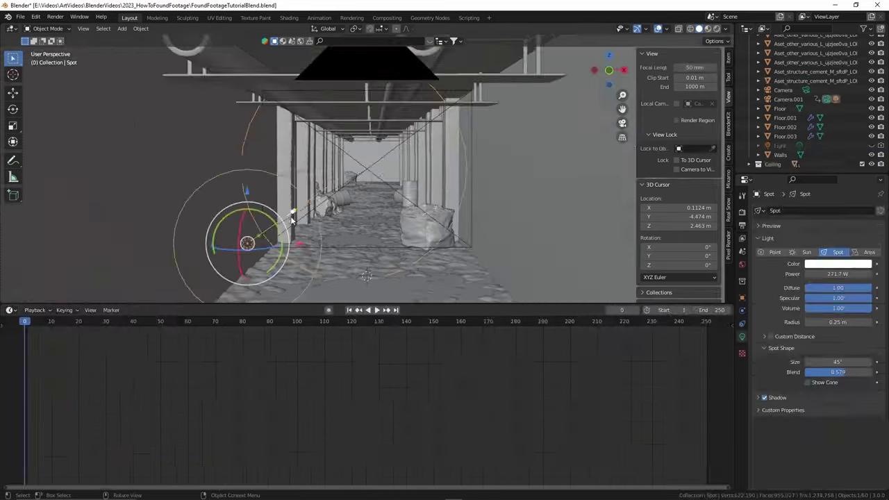
- Add a Noise modifier to the spot light's curves in the Graph Editor with scale 20
{"action": "left_click", "coordinate": [31, 310]}
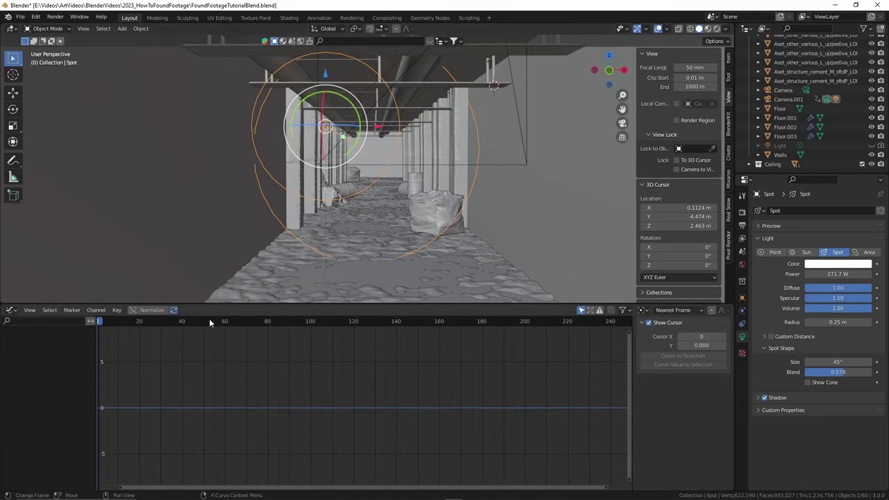
{"action": "key", "text": "ctrl+Tab"}
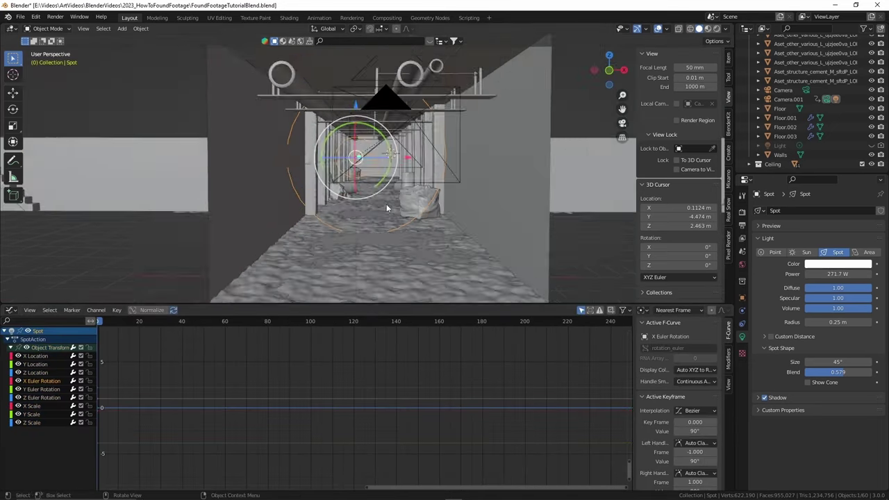
{"action": "left_click", "coordinate": [666, 323]}
{"action": "left_click", "coordinate": [670, 375]}
{"action": "double_click", "coordinate": [691, 364]}
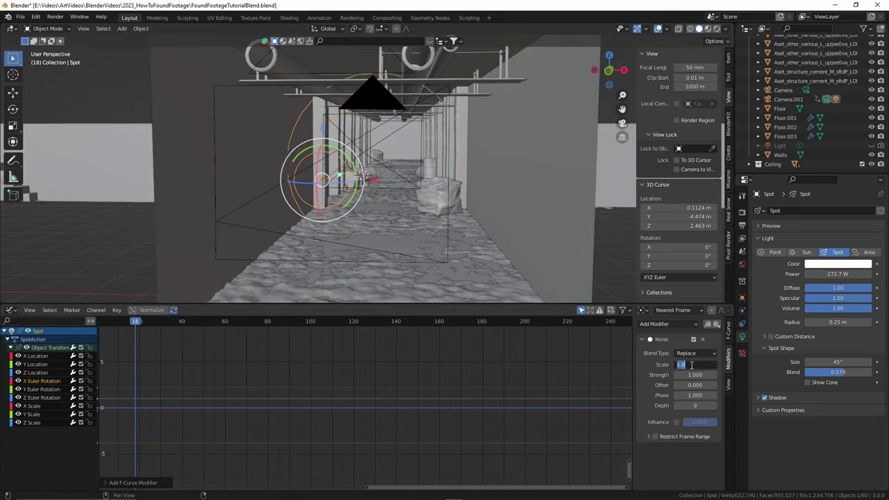
- Preview the flashlight through the camera, set the noise strength to 0.5, and re-add the Noise modifier
{"action": "key", "text": "KP_0"}
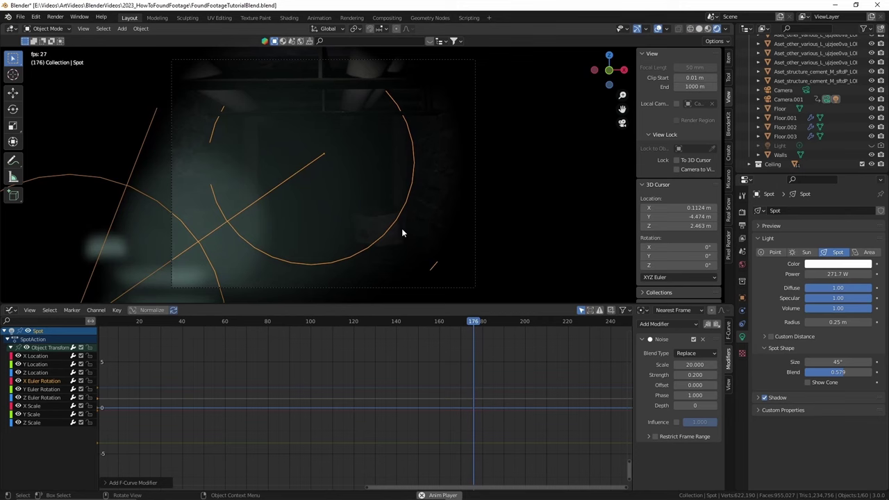
{"action": "key", "text": "space"}
{"action": "mouse_move", "coordinate": [694, 375]}
{"action": "left_mouse_down"}
{"action": "mouse_move", "coordinate": [743, 375]}
{"action": "mouse_move", "coordinate": [705, 374]}
{"action": "left_mouse_up"}
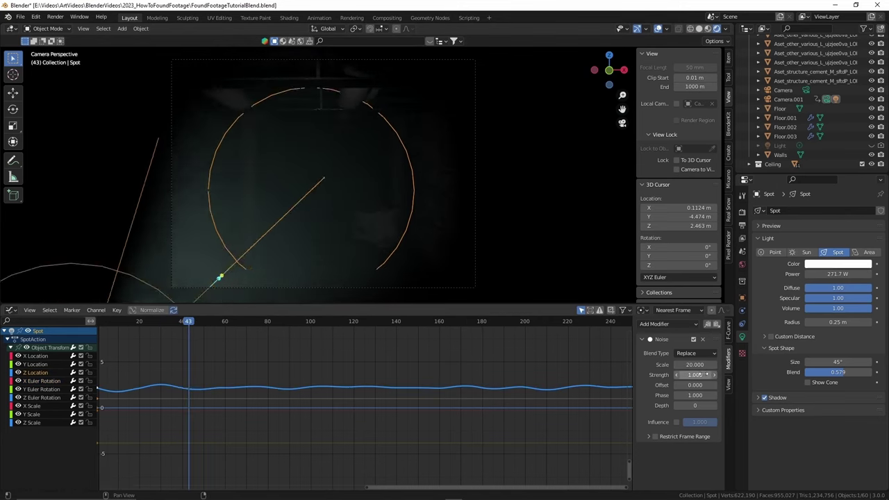
{"action": "left_click", "coordinate": [702, 339]}
{"action": "left_click", "coordinate": [667, 324]}
{"action": "left_click", "coordinate": [667, 376]}
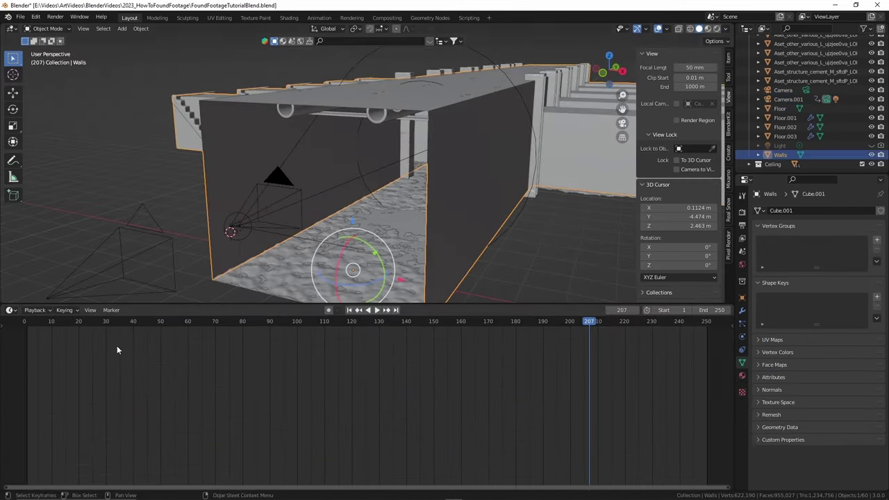
- Move Camera.001 forward down the hallway and keyframe its new position
{"action": "key", "text": "KP_0"}
{"action": "left_click", "coordinate": [716, 29]}
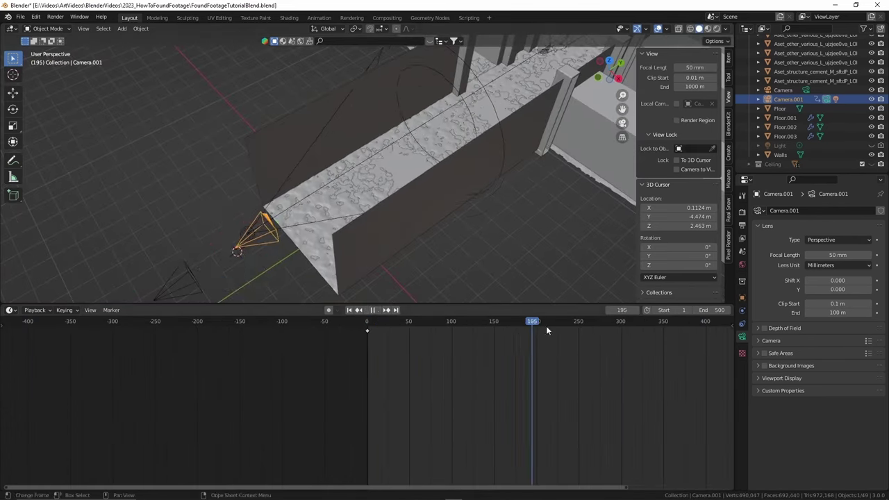
{"action": "key", "text": "g"}
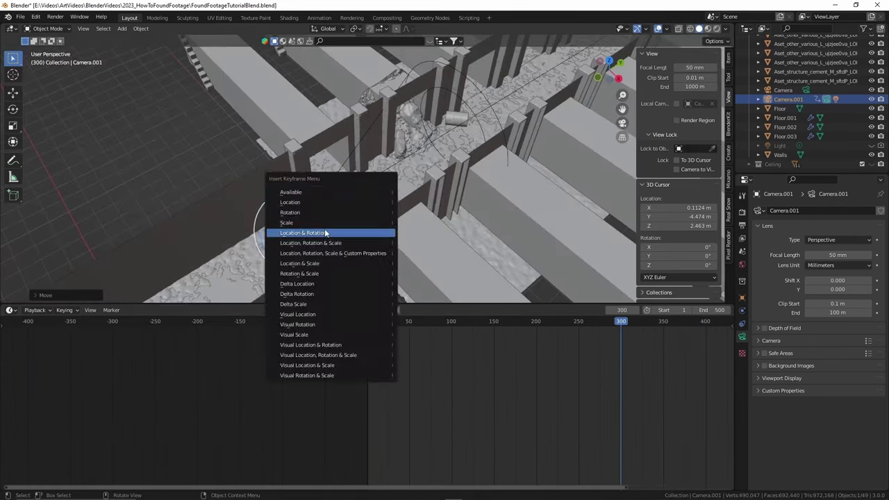
{"action": "left_click", "coordinate": [326, 232]}
{"action": "key", "text": "KP_0"}
- Set the camera keyframes to Linear interpolation and play back the move
{"action": "right_click", "coordinate": [455, 333]}
{"action": "mouse_move", "coordinate": [459, 393]}
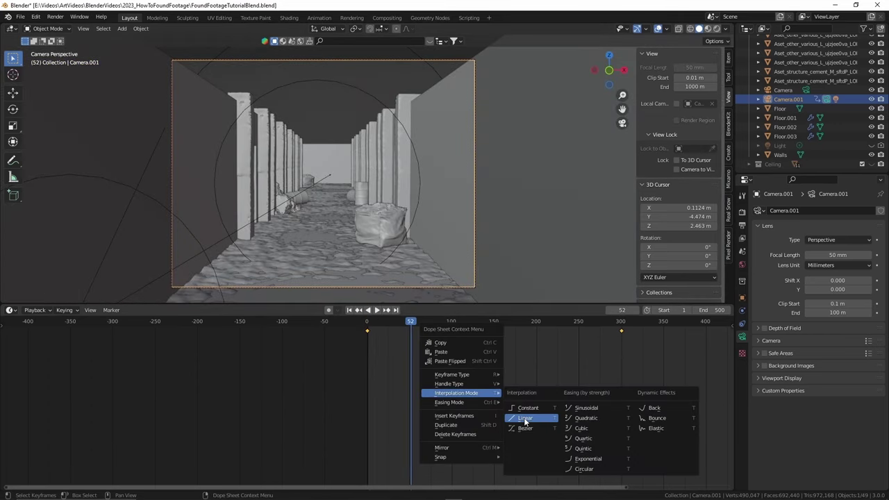
{"action": "left_click", "coordinate": [525, 418]}
{"action": "key", "text": "space"}
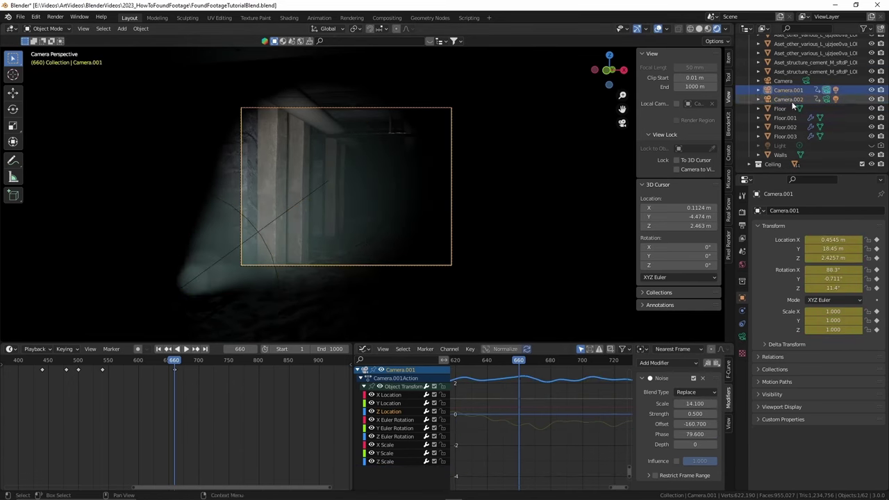
- Remove the noise shake from the camera copy, frame it, and enlarge the timeline and graph area
{"action": "left_click", "coordinate": [702, 378]}
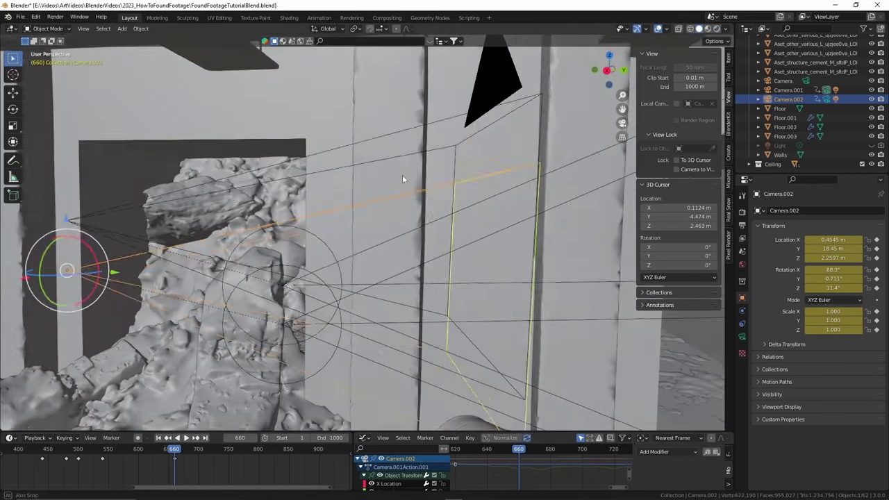
{"action": "left_click", "coordinate": [81, 161]}
{"action": "key", "text": "KP_Decimal"}
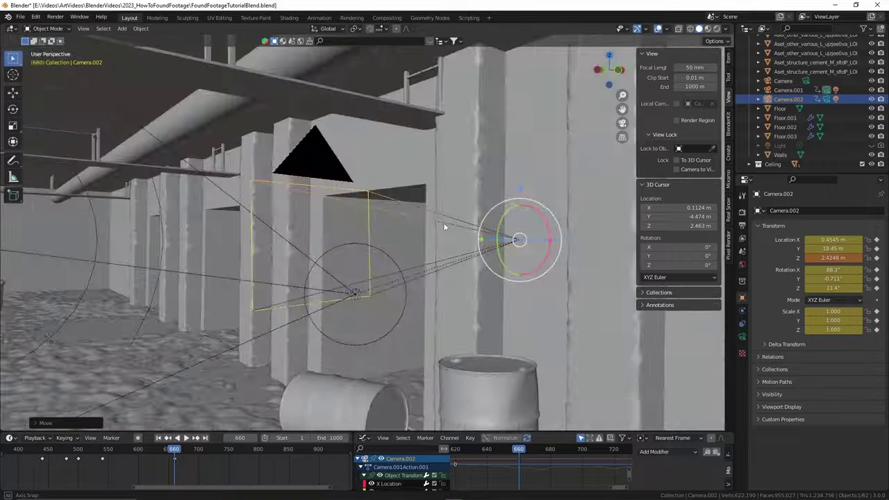
{"action": "scroll", "coordinate": [513, 197], "scroll_direction": "down", "scroll_amount": 6}
{"action": "middle_click_drag", "start_coordinate": [583, 173], "coordinate": [395, 199]}
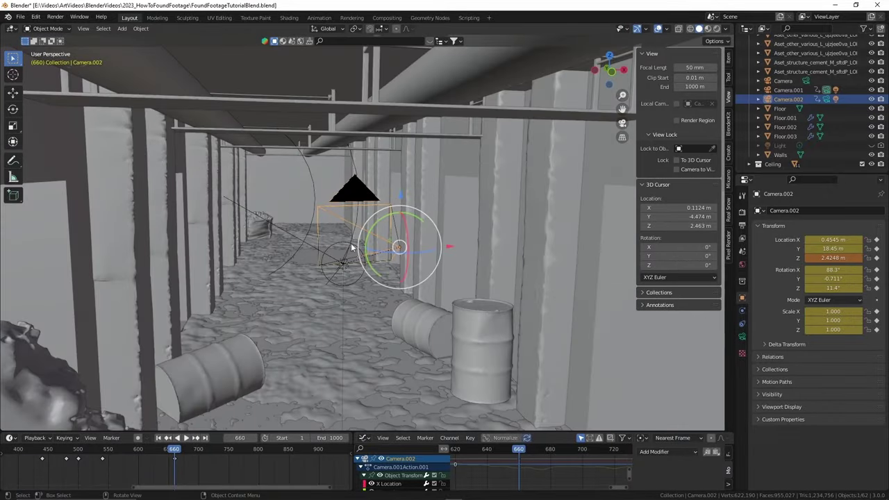
{"action": "left_click_drag", "start_coordinate": [351, 455], "coordinate": [507, 455]}
{"action": "left_click_drag", "start_coordinate": [411, 432], "coordinate": [411, 234]}
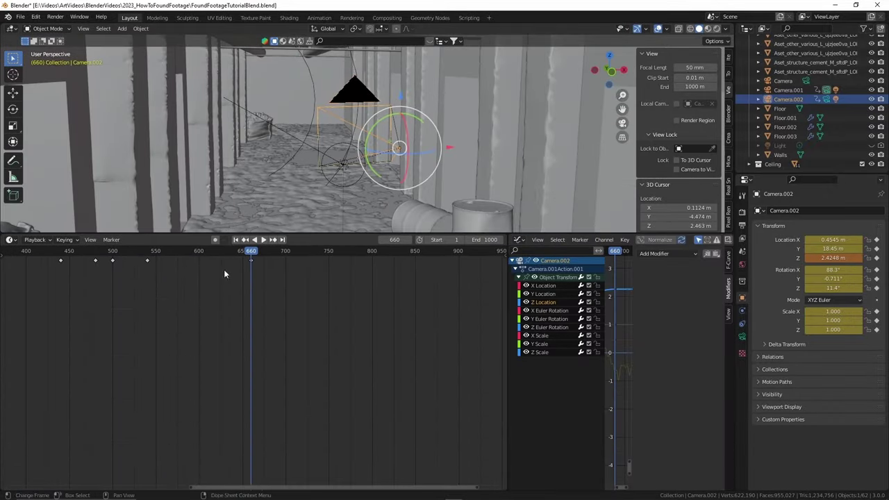
- Delete the stray keyframe near frame 440 and raise Camera.002 slightly
{"action": "right_click", "coordinate": [89, 285]}
{"action": "left_click", "coordinate": [95, 341]}
{"action": "scroll", "coordinate": [290, 295], "scroll_direction": "up", "scroll_amount": 5, "text": "ctrl"}
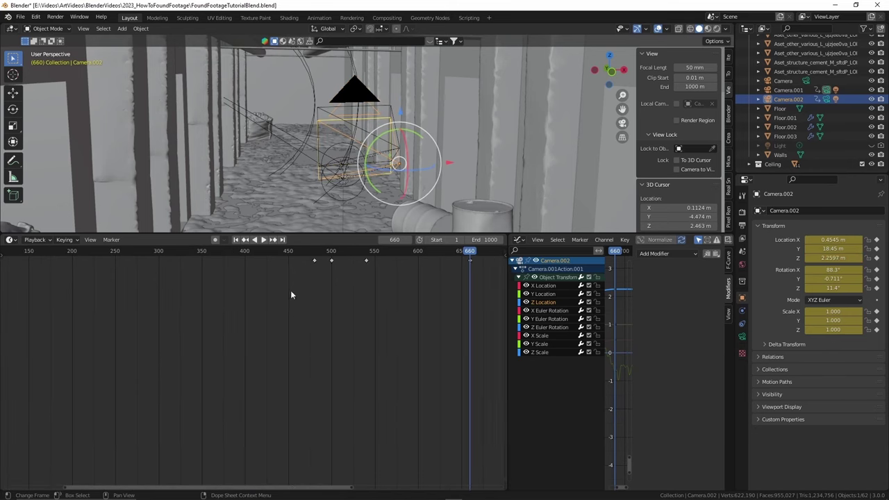
{"action": "left_click_drag", "start_coordinate": [403, 114], "coordinate": [403, 105]}
{"action": "scroll", "coordinate": [525, 139], "scroll_direction": "up", "scroll_amount": 6}
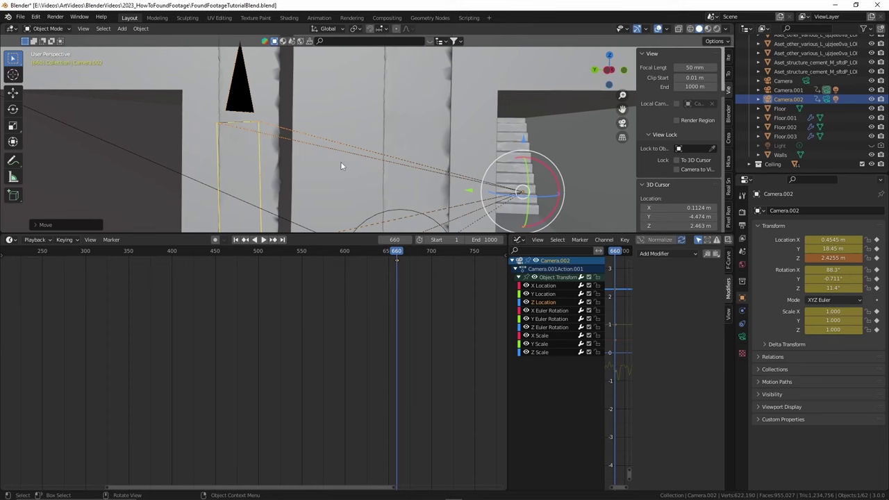
- Select the flashlight spot light, frame it, and show its light settings
{"action": "left_click", "coordinate": [340, 165]}
{"action": "key", "text": "KP_Decimal"}
{"action": "scroll", "coordinate": [340, 268], "scroll_direction": "up", "scroll_amount": 3}
{"action": "middle_click_drag", "start_coordinate": [326, 208], "coordinate": [356, 199]}
{"action": "left_click", "coordinate": [741, 336]}
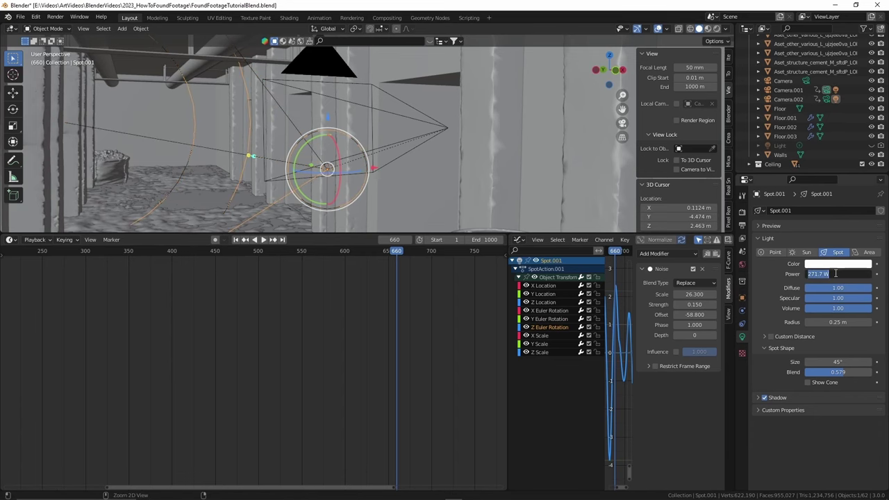
- Duplicate the spot light and set its Power to 0 at frame 660, then undo it
{"action": "key", "text": "Right"}
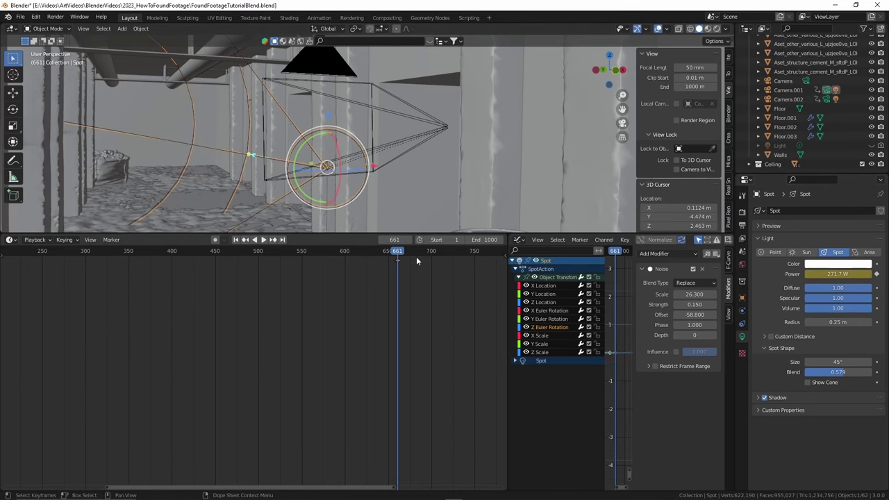
{"action": "scroll", "coordinate": [408, 285], "scroll_direction": "down", "scroll_amount": 3}
{"action": "key", "text": "shift+d"}
{"action": "key", "text": "Escape"}
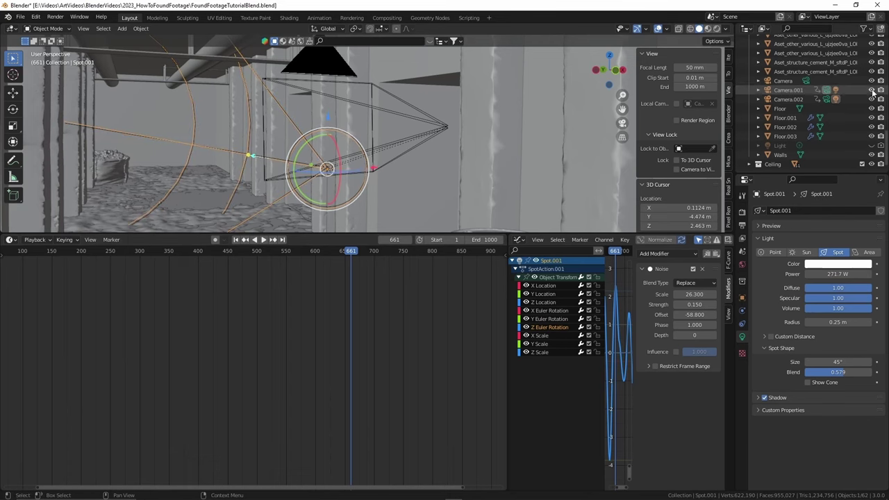
{"action": "key", "text": "shift+ctrl+space"}
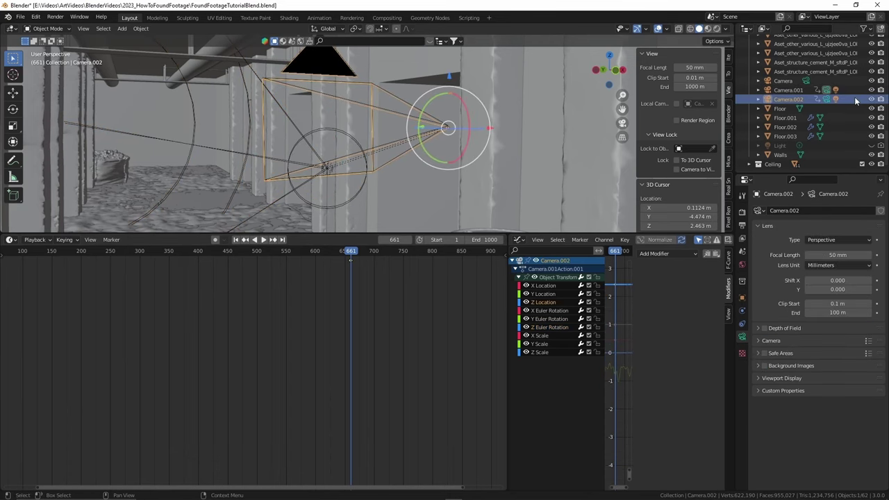
{"action": "left_click", "coordinate": [741, 280]}
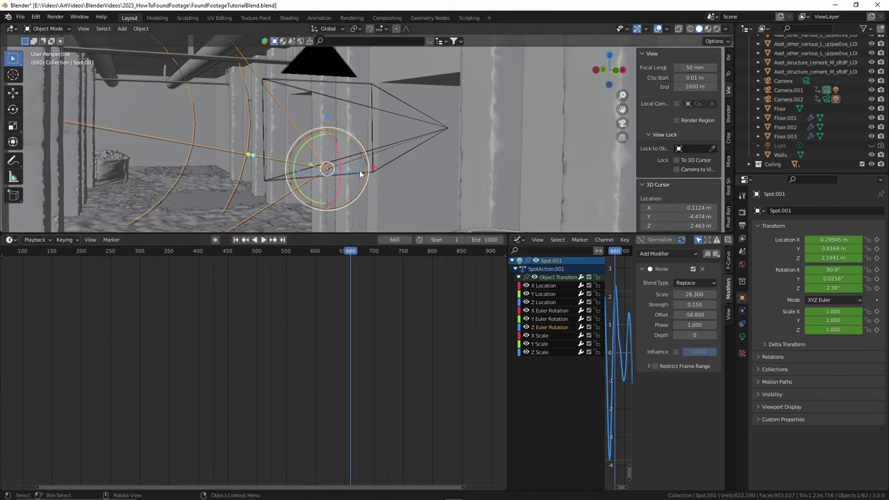
{"action": "left_click", "coordinate": [741, 337]}
{"action": "left_click", "coordinate": [839, 273]}
{"action": "type", "text": "0"}
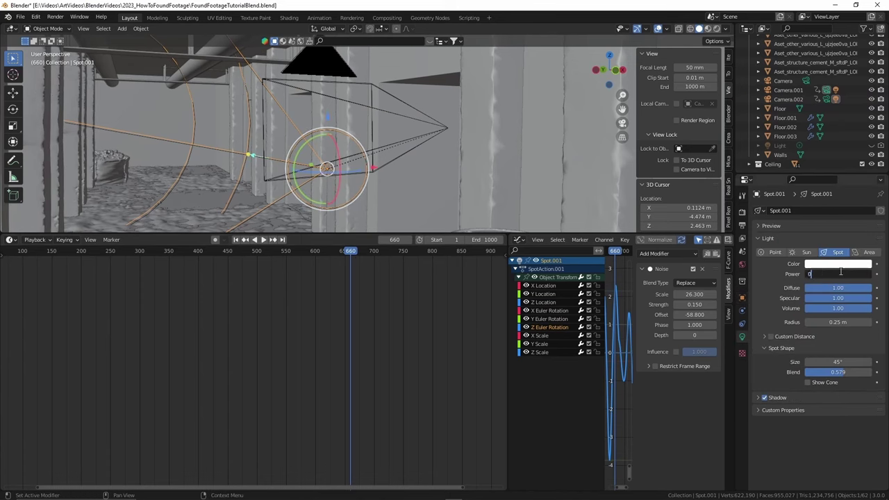
{"action": "left_click", "coordinate": [842, 273]}
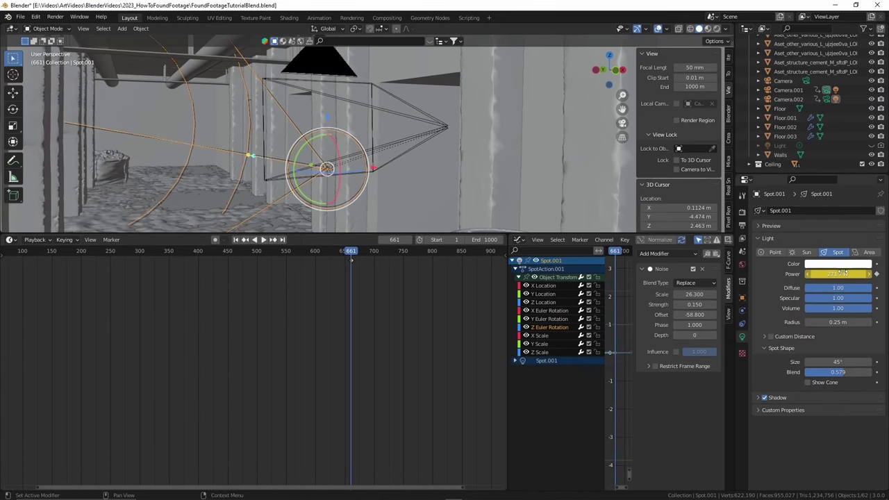
{"action": "key", "text": "ctrl+z"}
{"action": "key", "text": "ctrl+z"}
{"action": "key", "text": "ctrl+z"}
- Play and scrub frames 658–661 in Rendered shading to watch the flashlight flicker
{"action": "key", "text": "space"}
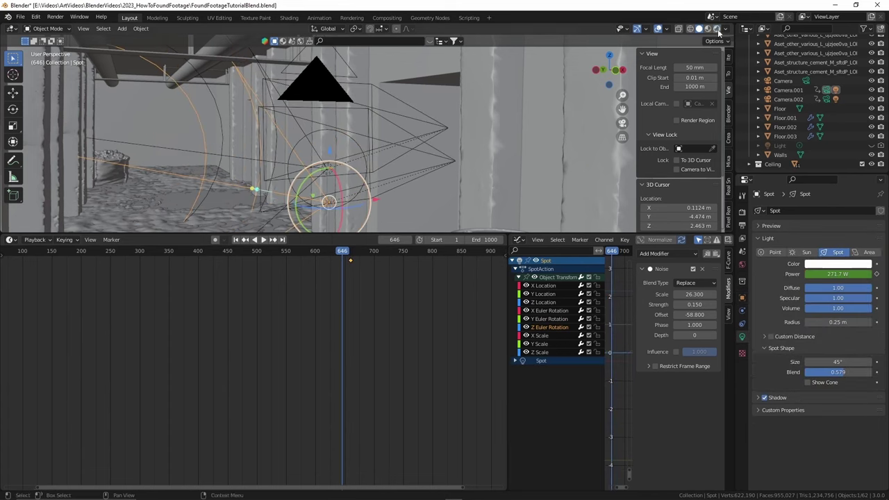
{"action": "left_click", "coordinate": [717, 28]}
{"action": "key", "text": "space"}
{"action": "left_click", "coordinate": [349, 251]}
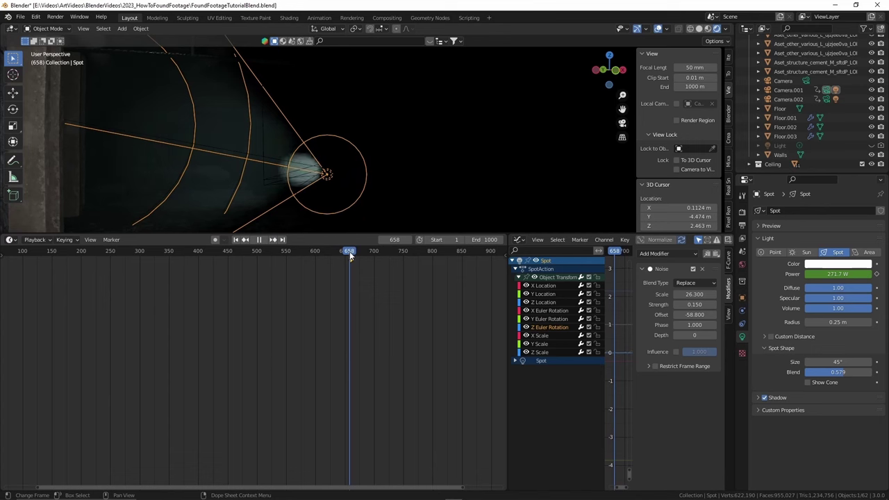
{"action": "key", "text": "space"}
{"action": "left_click_drag", "start_coordinate": [850, 272], "coordinate": [812, 272]}
{"action": "key", "text": "space"}
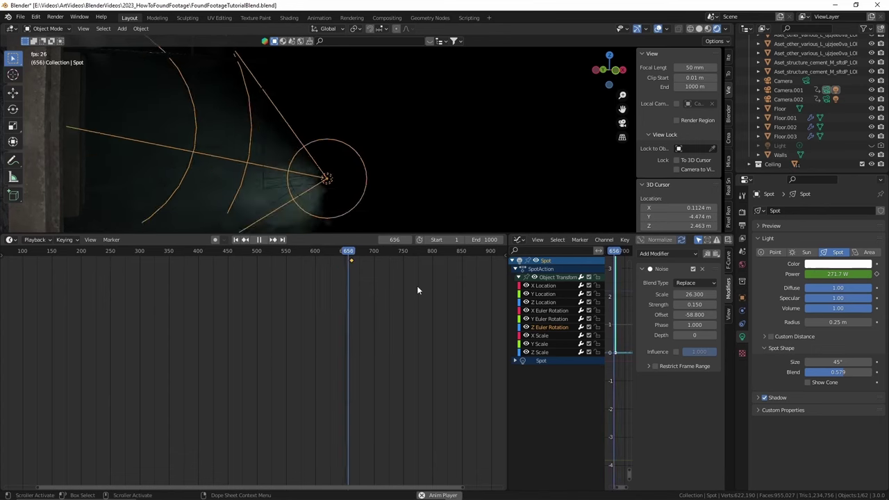
- Rename Camera.001 and Camera.002 in the Outliner to CameraA and CameraB
{"action": "left_click", "coordinate": [622, 122]}
{"action": "left_click", "coordinate": [806, 98]}
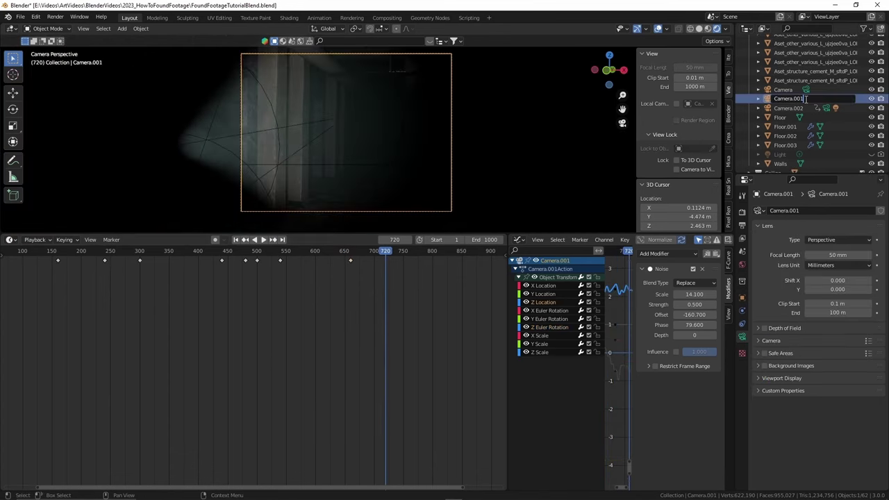
{"action": "double_click", "coordinate": [792, 99]}
{"action": "left_click", "coordinate": [803, 100]}
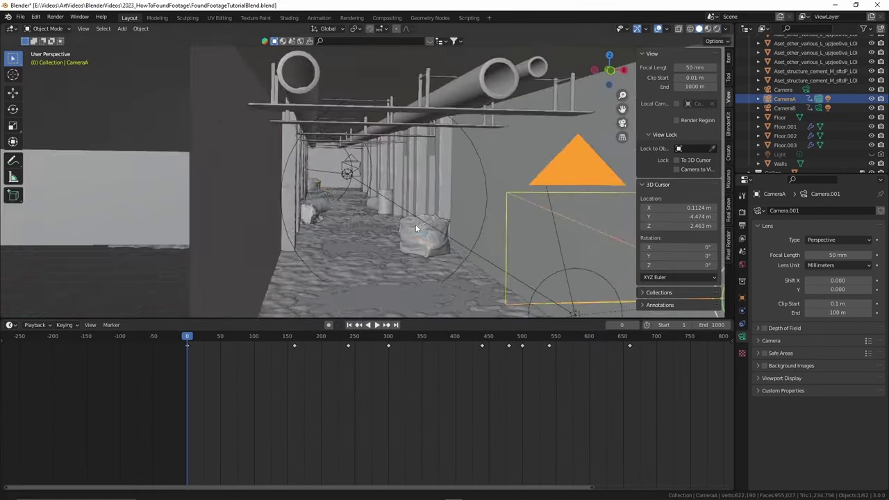
- Bind CameraA to a timeline marker at frame 0 and CameraB to one at frame 661
{"action": "left_click", "coordinate": [111, 324]}
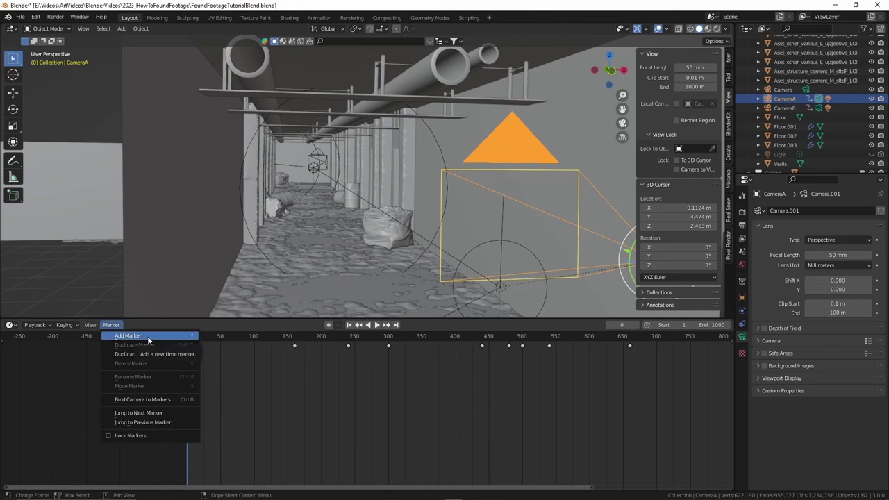
{"action": "left_click", "coordinate": [142, 400]}
{"action": "left_click", "coordinate": [628, 336]}
{"action": "key", "text": "space"}
{"action": "scroll", "coordinate": [299, 238], "scroll_direction": "up", "scroll_amount": 4}
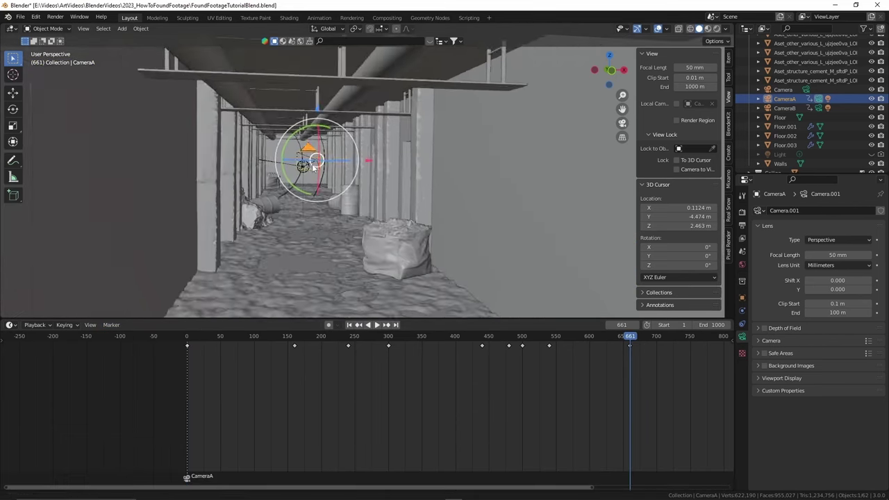
{"action": "left_click", "coordinate": [159, 399]}
{"action": "left_click", "coordinate": [550, 367]}
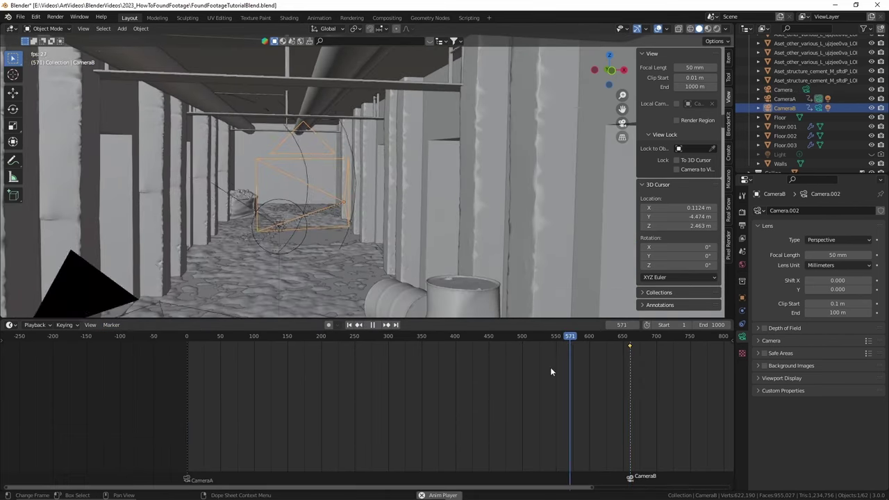
- Play and scrub through camera view across the cut at frame 661
{"action": "left_click", "coordinate": [516, 336]}
{"action": "key", "text": "Home"}
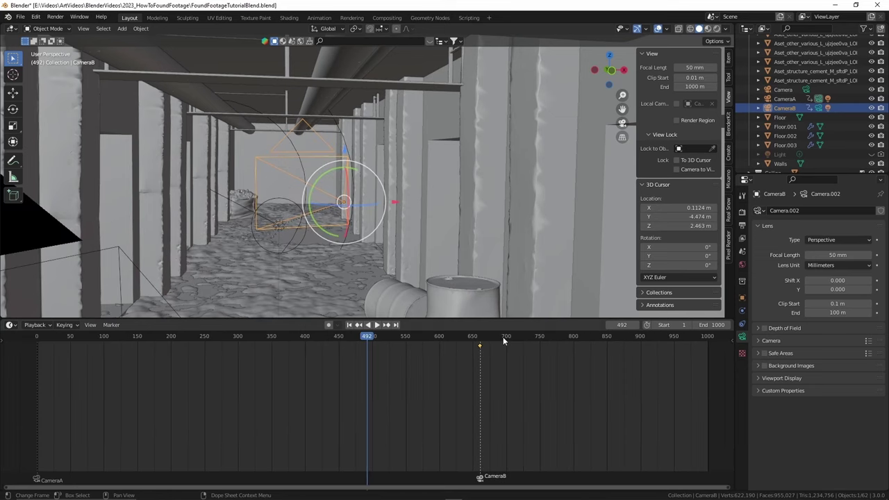
{"action": "key", "text": "KP_0"}
{"action": "key", "text": "space"}
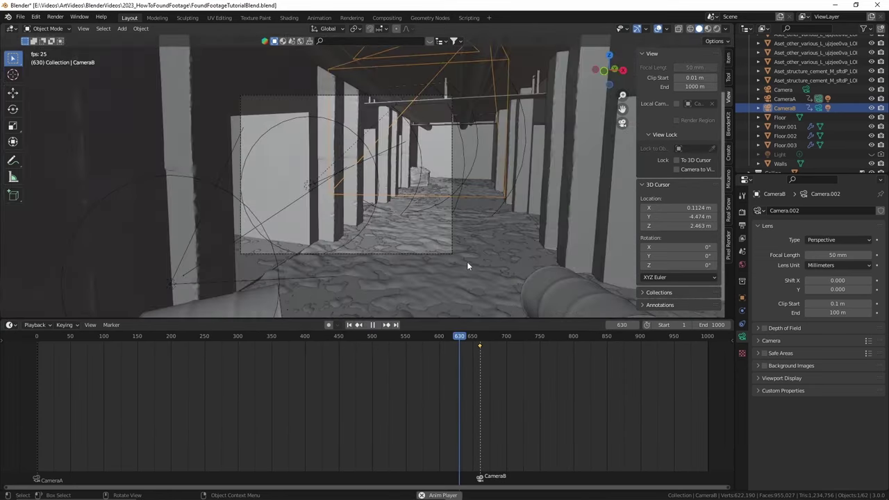
{"action": "left_click", "coordinate": [398, 336]}
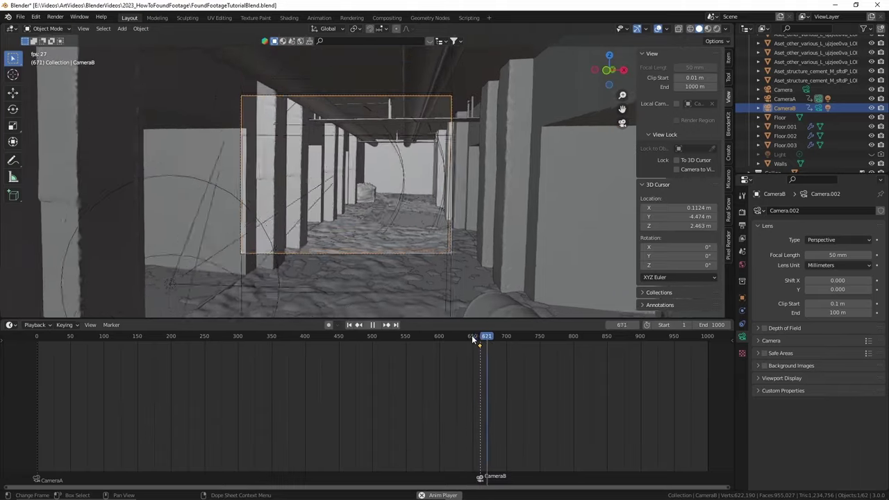
{"action": "left_click", "coordinate": [353, 336]}
{"action": "left_click_drag", "start_coordinate": [354, 338], "coordinate": [525, 343]}
- Rotate CameraB on its Z axis toward the wall and keyframe its rotation
{"action": "key", "text": "r"}
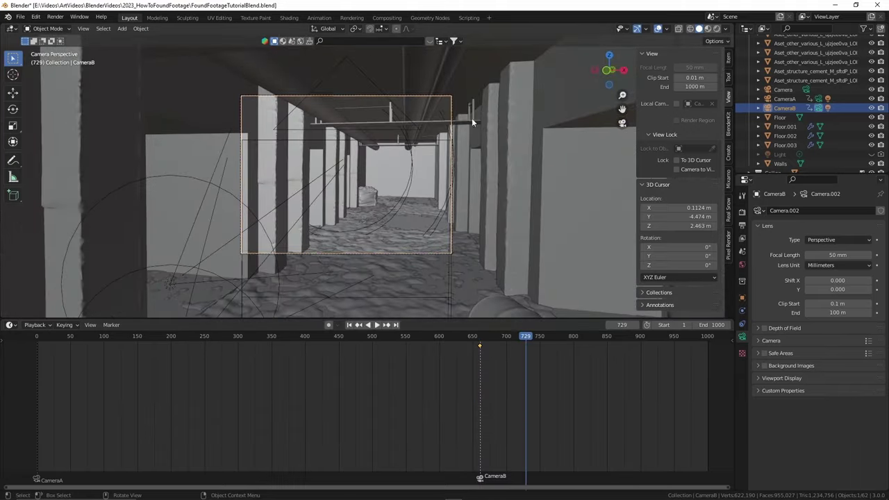
{"action": "left_click", "coordinate": [418, 326]}
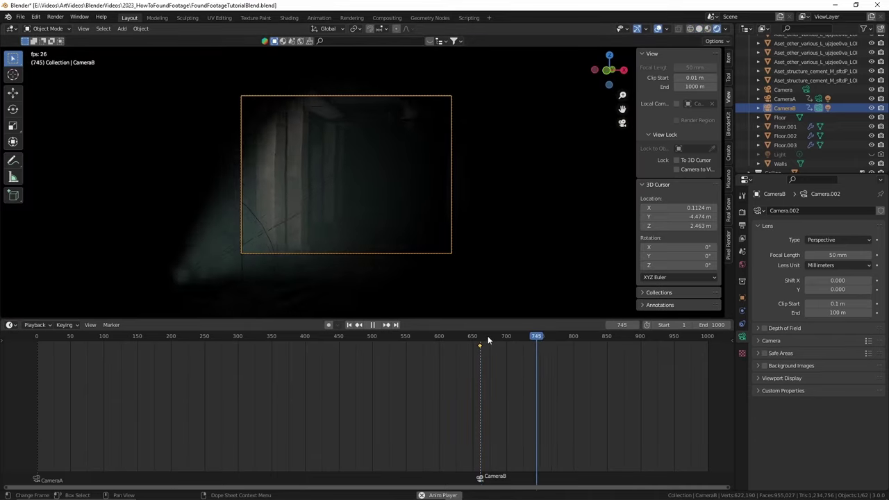
{"action": "key", "text": "Home"}
{"action": "key", "text": "r"}
{"action": "key", "text": "z"}
{"action": "scroll", "coordinate": [438, 189], "scroll_direction": "down", "scroll_amount": 5}
{"action": "scroll", "coordinate": [437, 188], "scroll_direction": "up", "scroll_amount": 3}
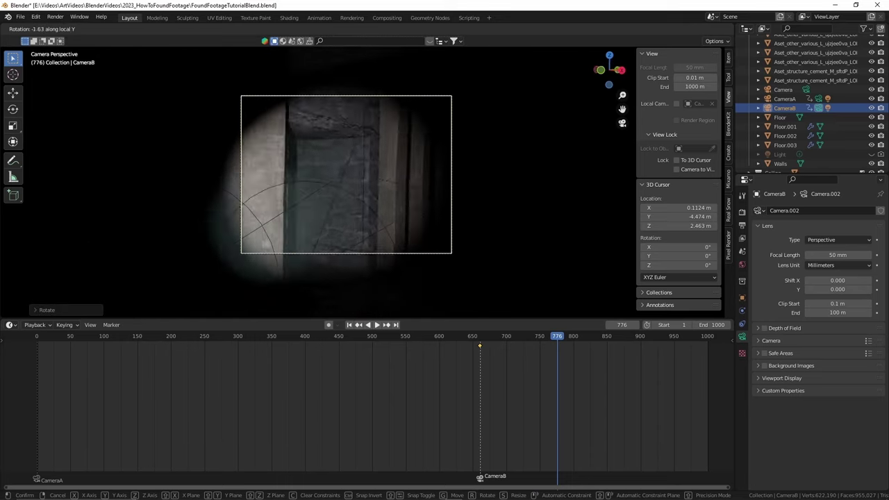
{"action": "left_click", "coordinate": [429, 179]}
{"action": "key", "text": "i"}
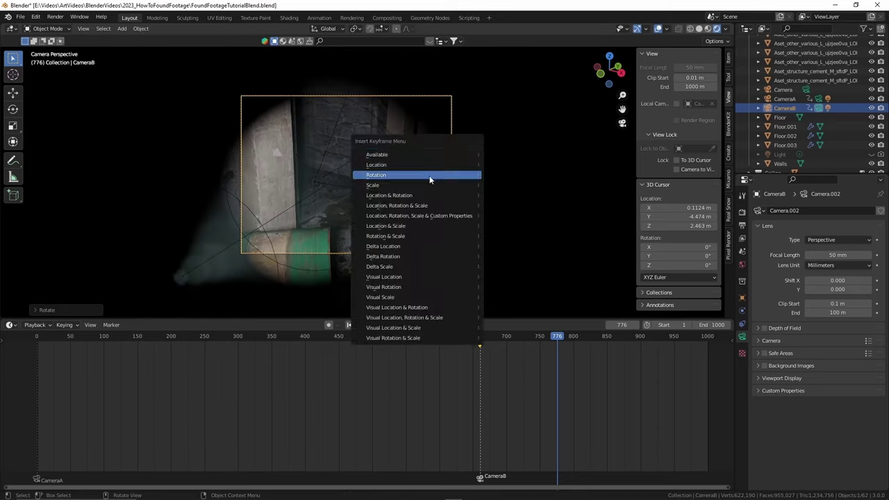
{"action": "left_click", "coordinate": [429, 179]}
- Open the low-resolution creature .blend's contents to append the creature
{"action": "key", "text": "Down"}
{"action": "key", "text": "Down"}
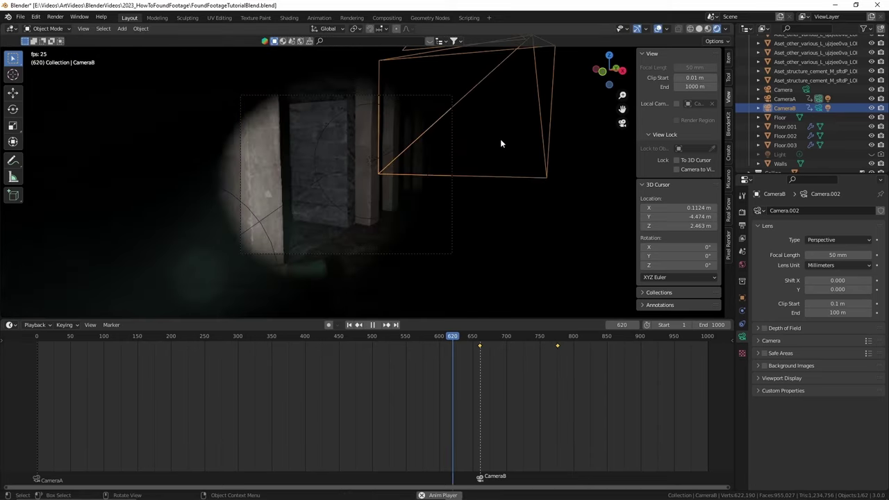
{"action": "key", "text": "Up"}
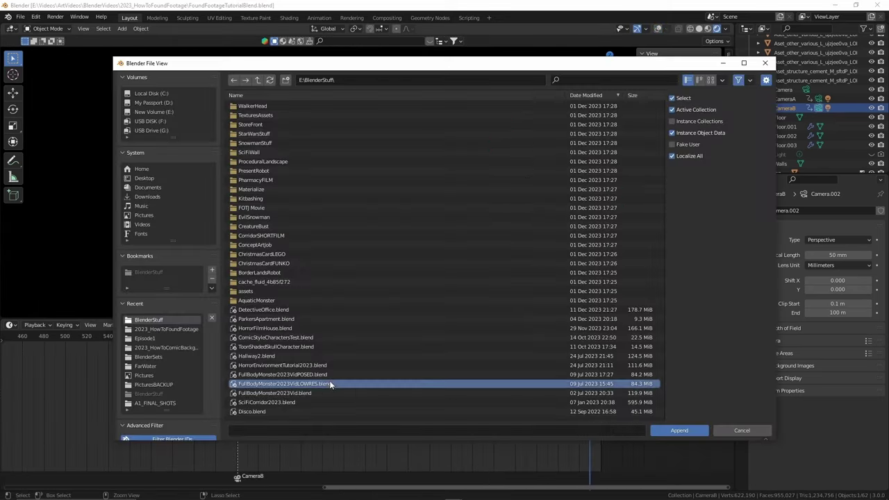
{"action": "double_click", "coordinate": [331, 385]}
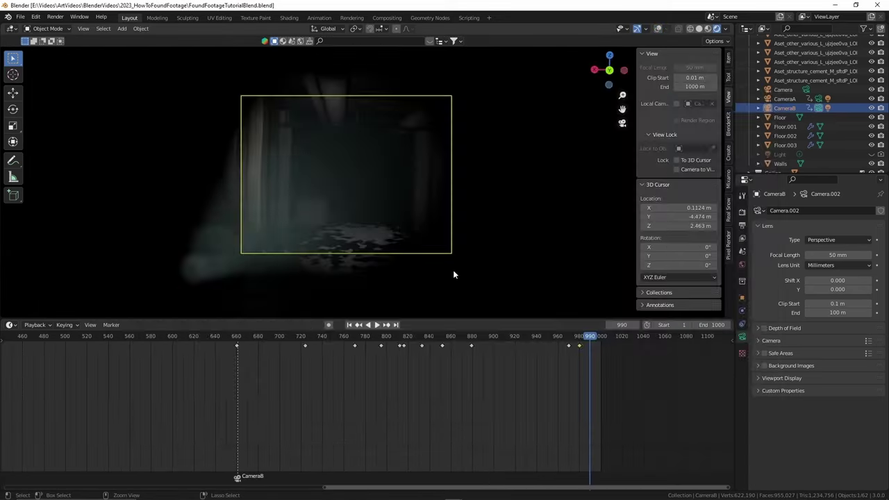
- Frame the appended creature and rotate a bone to start posing it
{"action": "key", "text": "KP_Decimal"}
{"action": "left_click", "coordinate": [430, 226]}
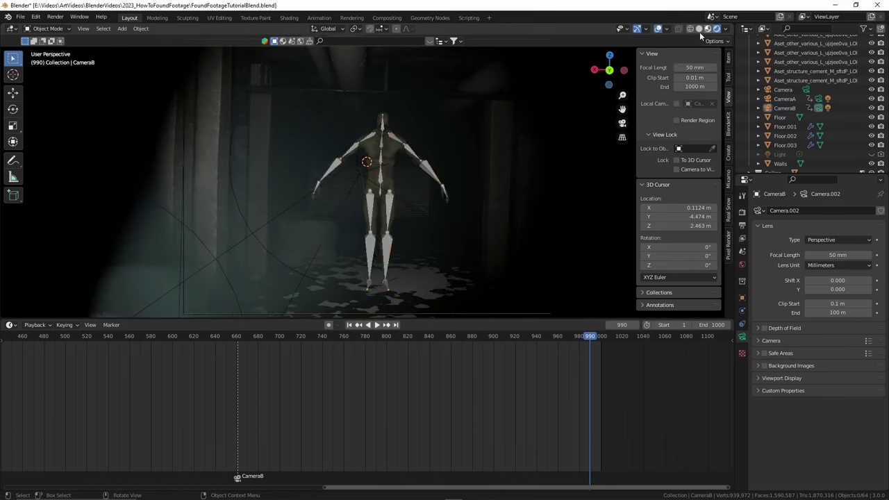
{"action": "key", "text": "KP_0"}
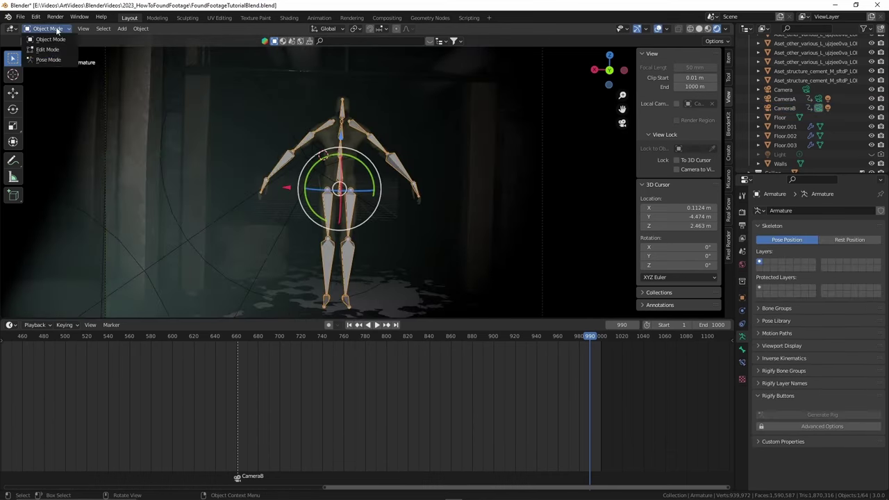
{"action": "key", "text": "r"}
{"action": "left_click", "coordinate": [356, 208]}
{"action": "left_click", "coordinate": [700, 28]}
- Bend the chest bone, then view the hunched creature through CameraB in Rendered shading without bone overlays
{"action": "left_click", "coordinate": [327, 94]}
{"action": "middle_click_drag", "start_coordinate": [327, 93], "coordinate": [427, 163]}
{"action": "key", "text": "KP_0"}
{"action": "key", "text": "z"}
{"action": "key", "text": "shift+alt+z"}
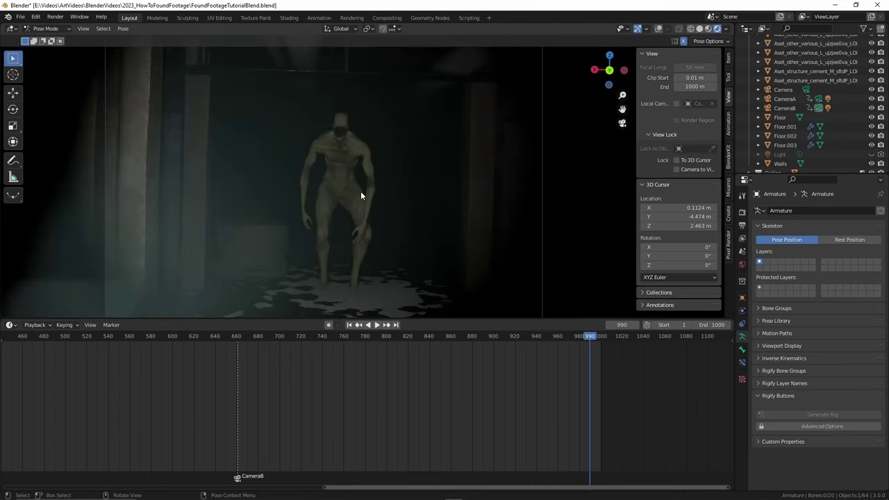